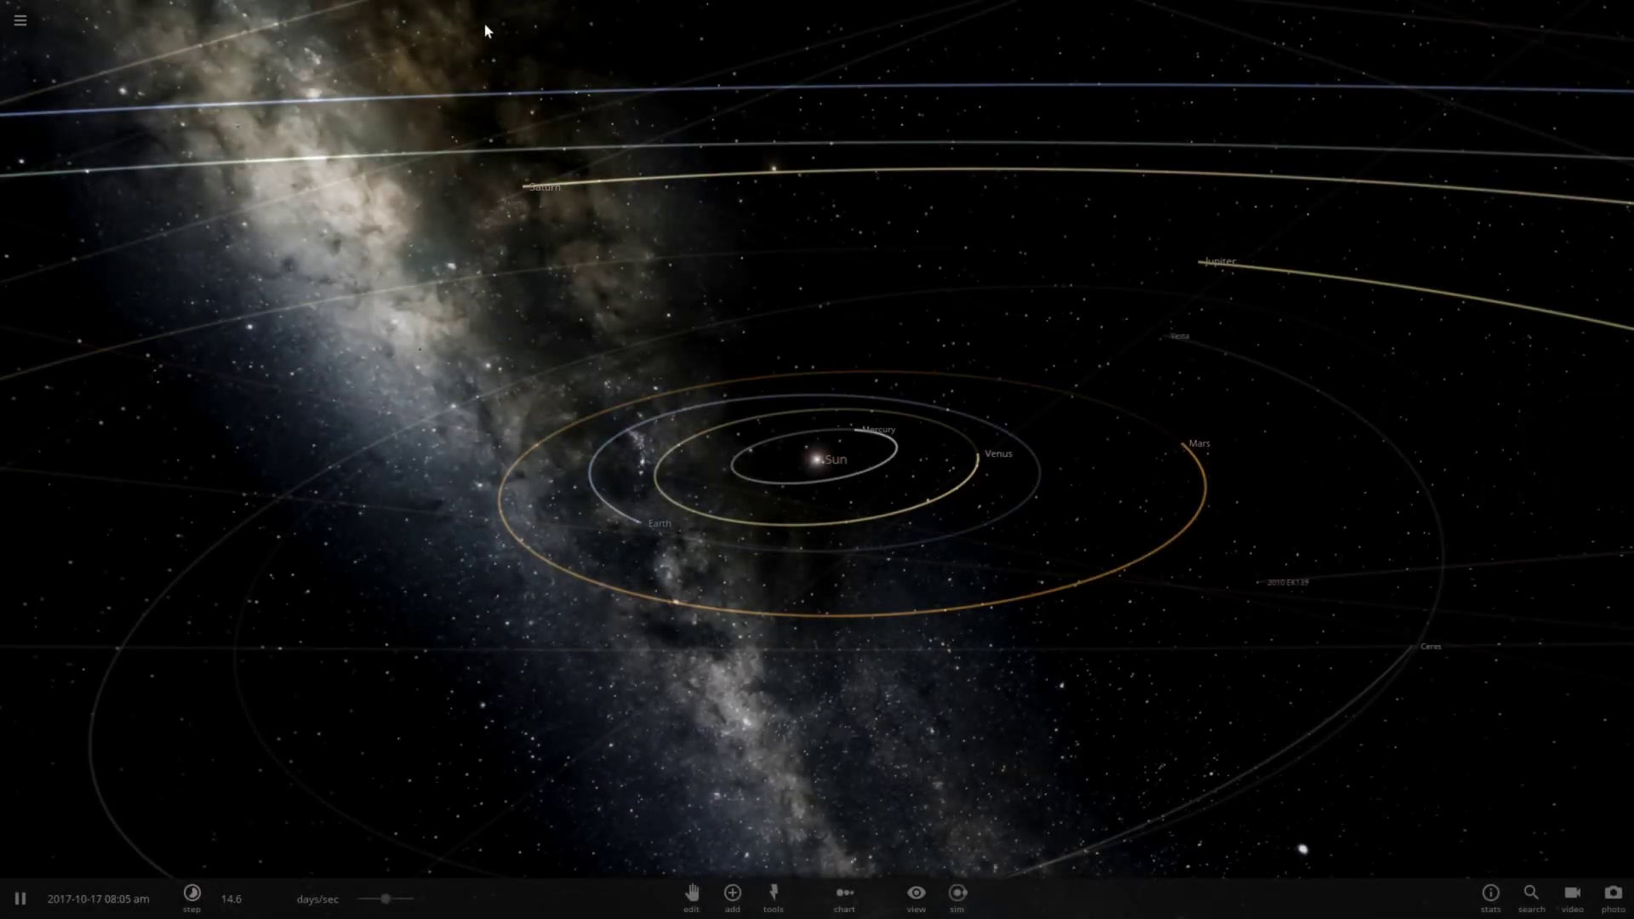
Start a new empty simulation and open the existing simulation "Total Solar Eclipse on August 21, 2017" in its place
{"action": "left_click", "coordinate": [27, 28]}
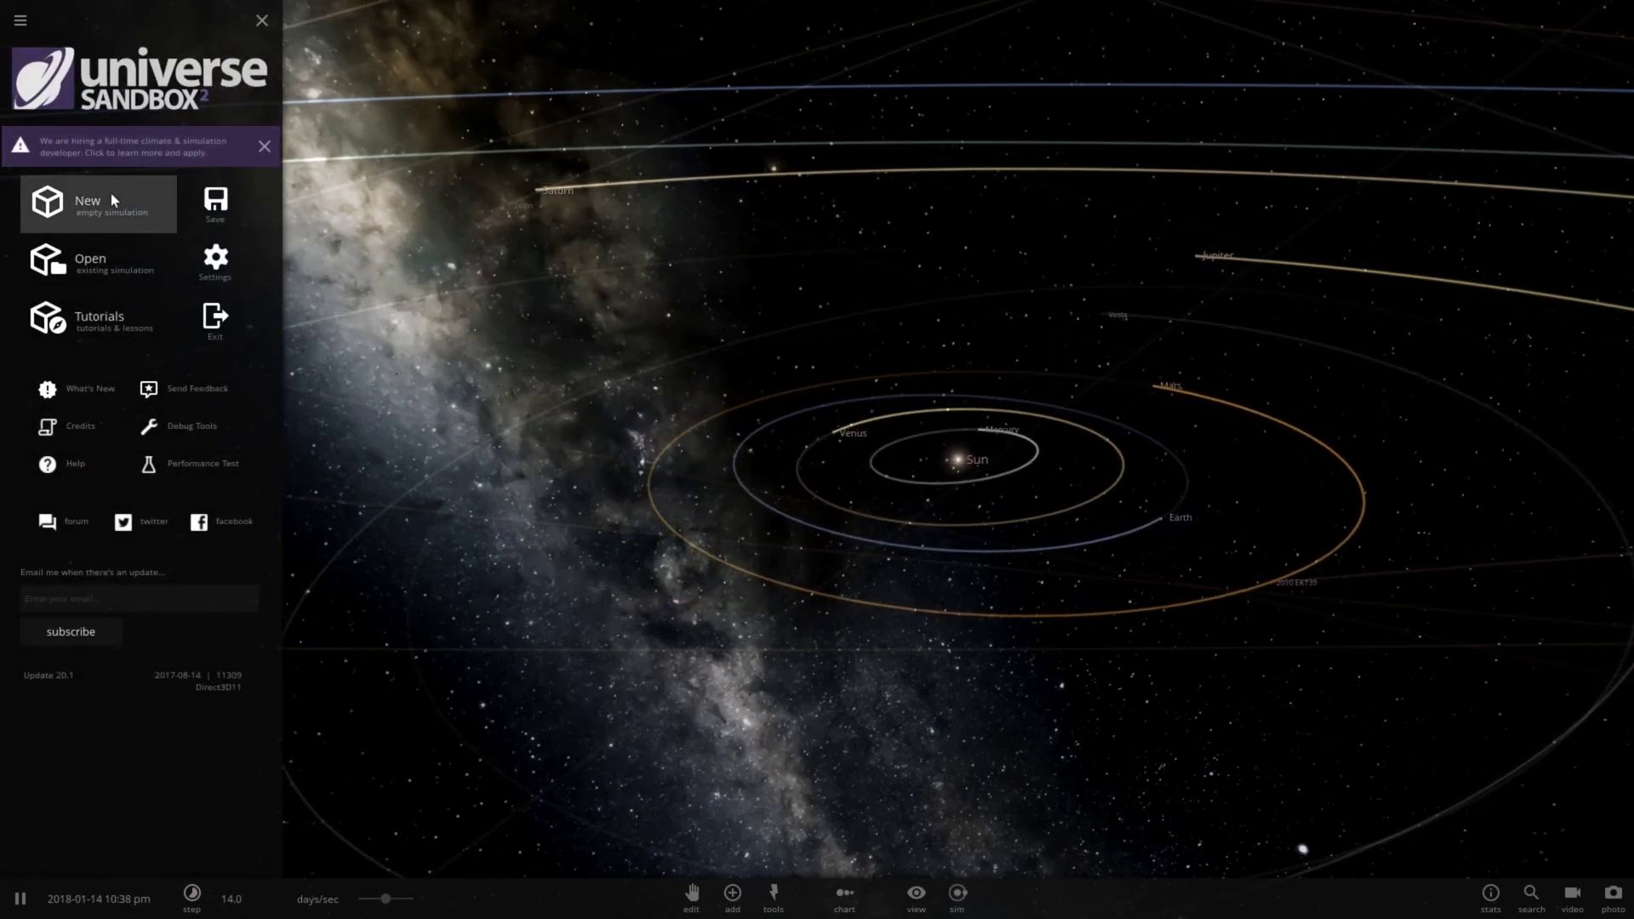
{"action": "left_click", "coordinate": [112, 200]}
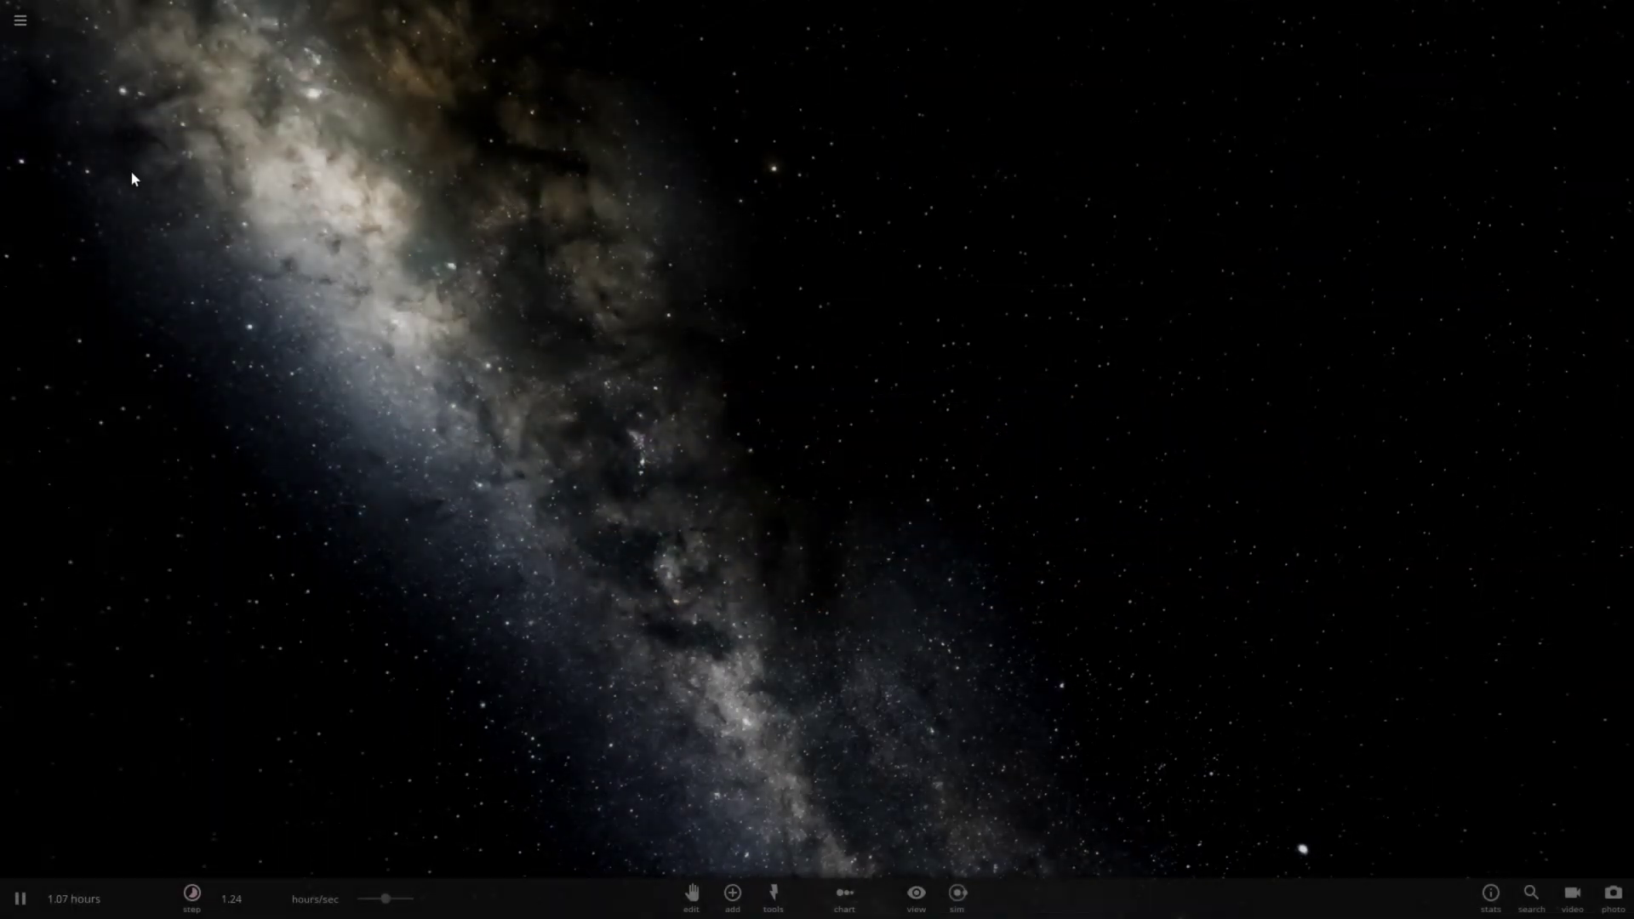
{"action": "left_click", "coordinate": [20, 24]}
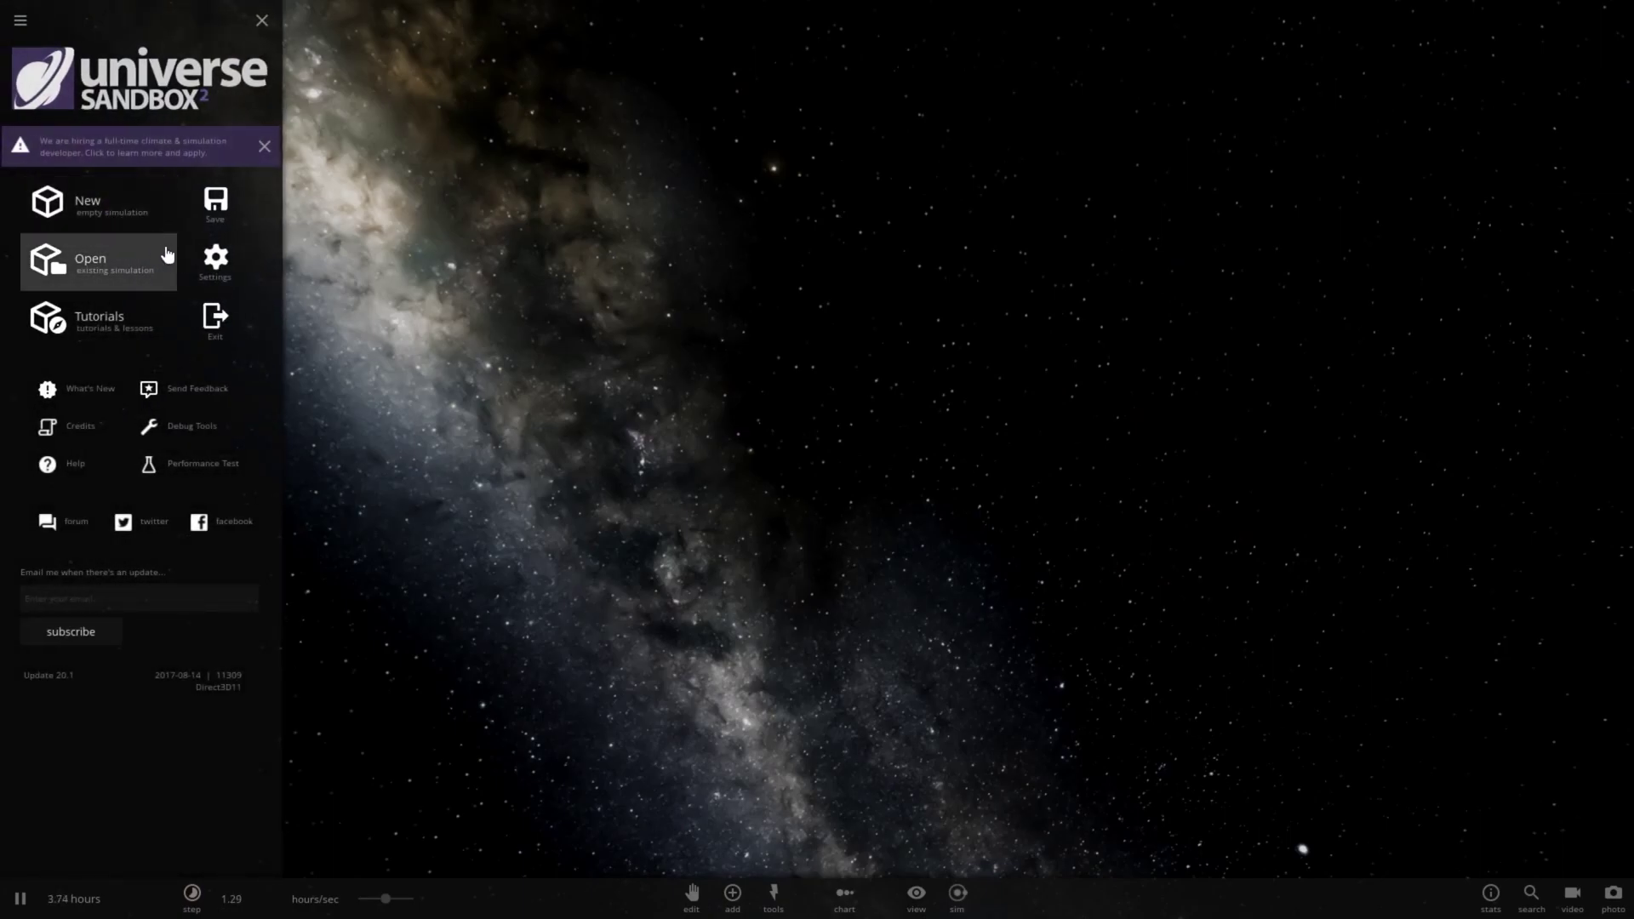
{"action": "left_click", "coordinate": [126, 274]}
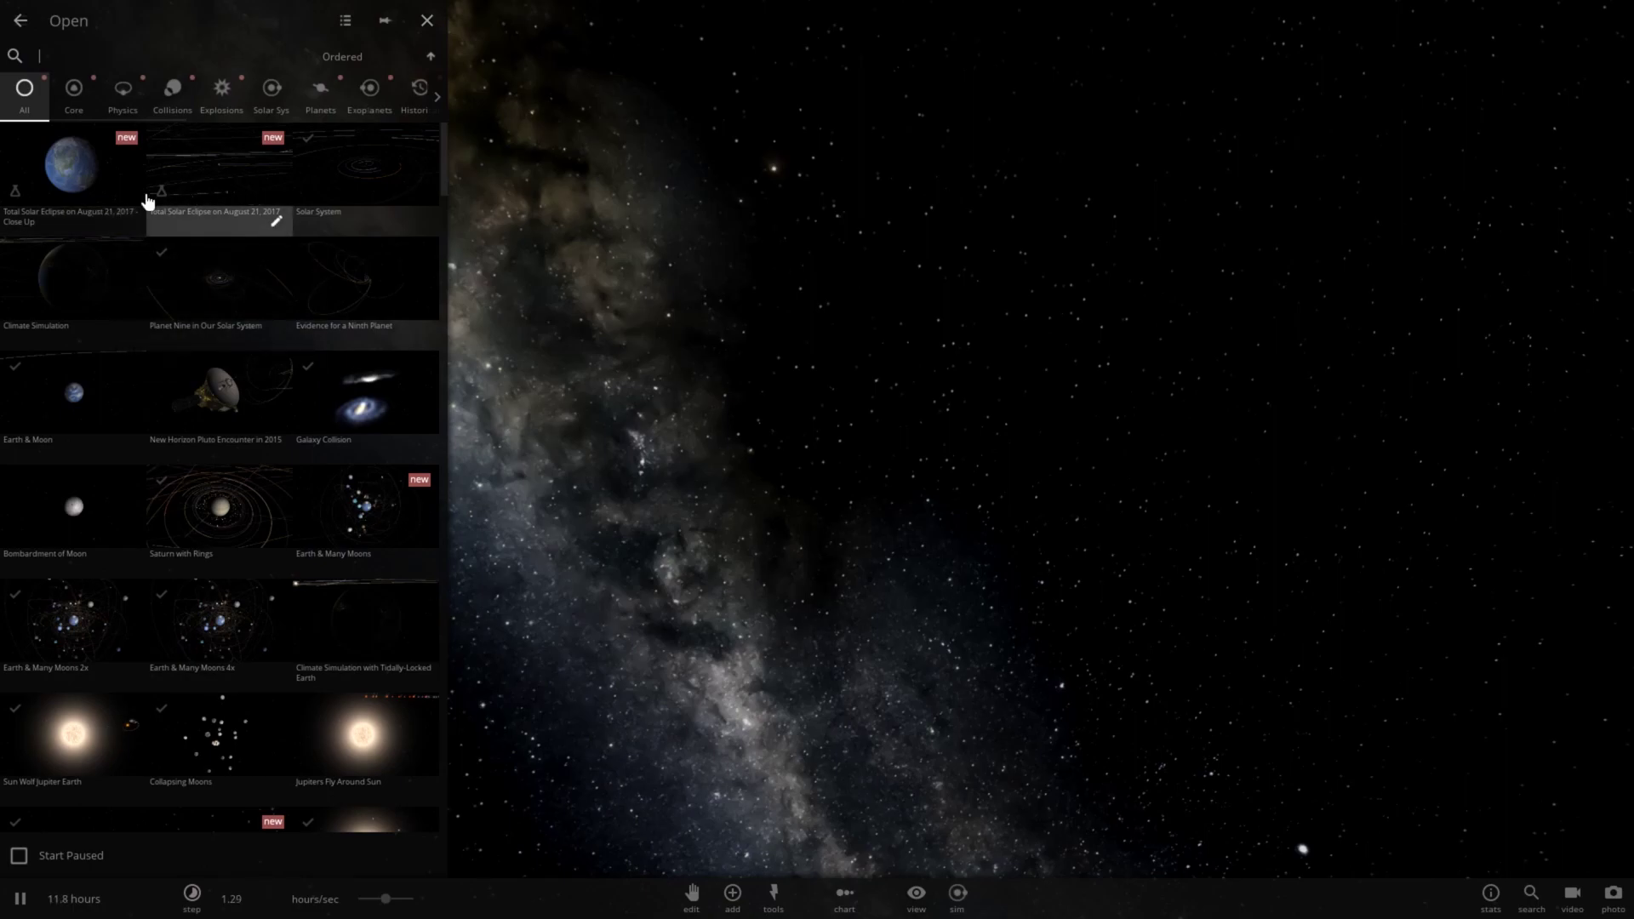
{"action": "left_click", "coordinate": [217, 188]}
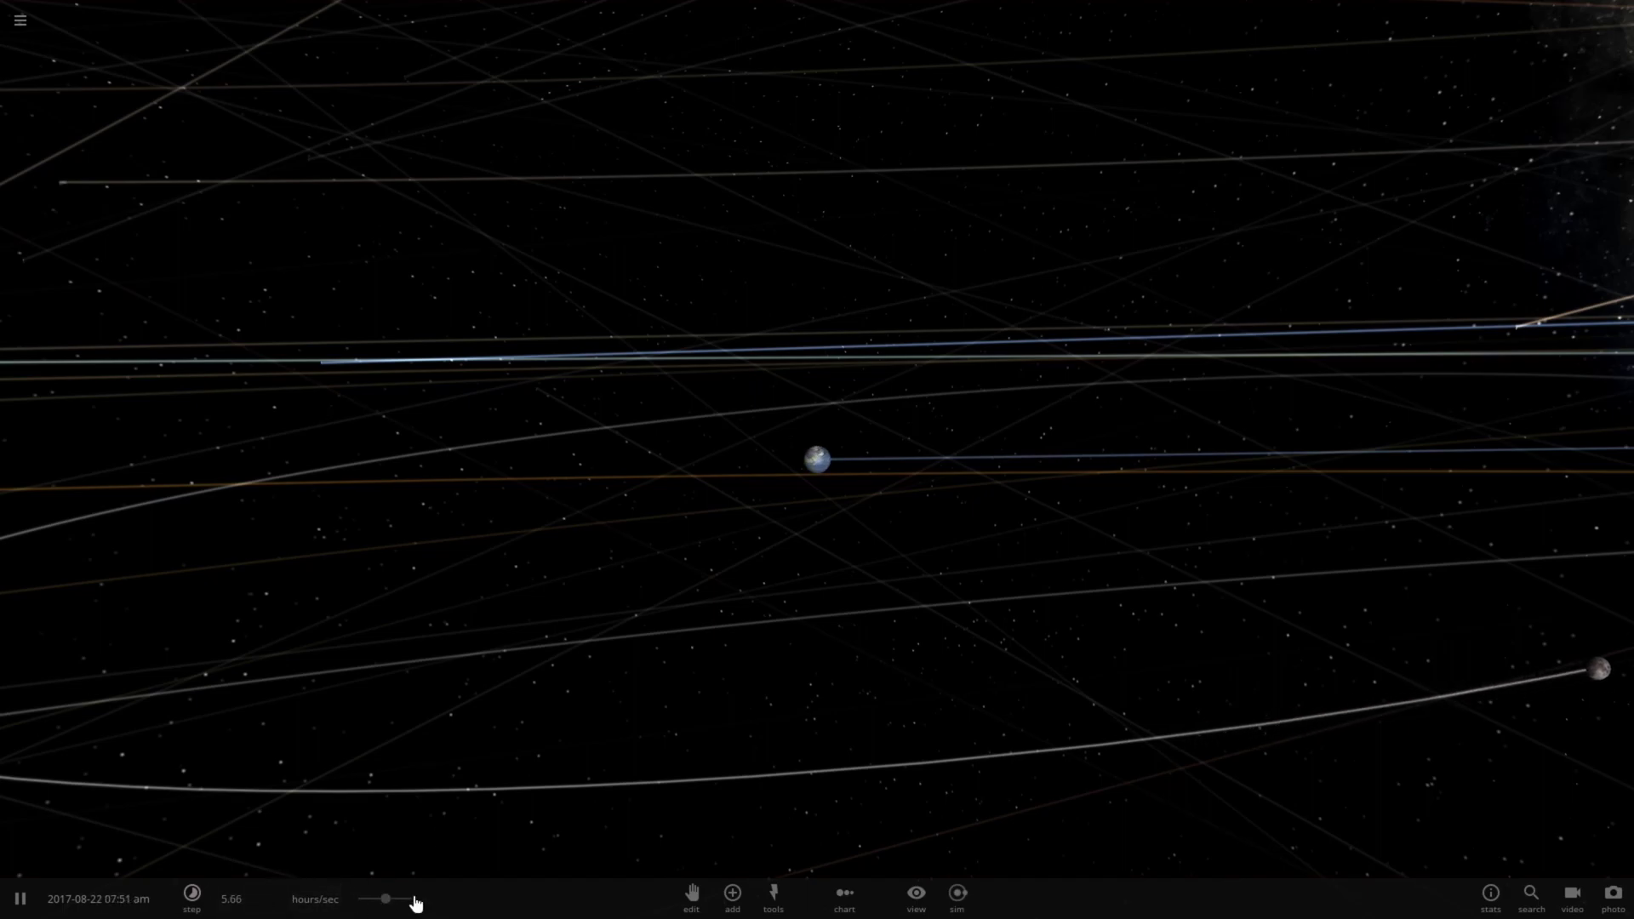
Reload the Total Solar Eclipse simulation, slow the time rate to about 16 mins/sec and examine the Moon's shadow crossing Earth up close
{"action": "left_click", "coordinate": [26, 17]}
{"action": "left_click", "coordinate": [205, 194]}
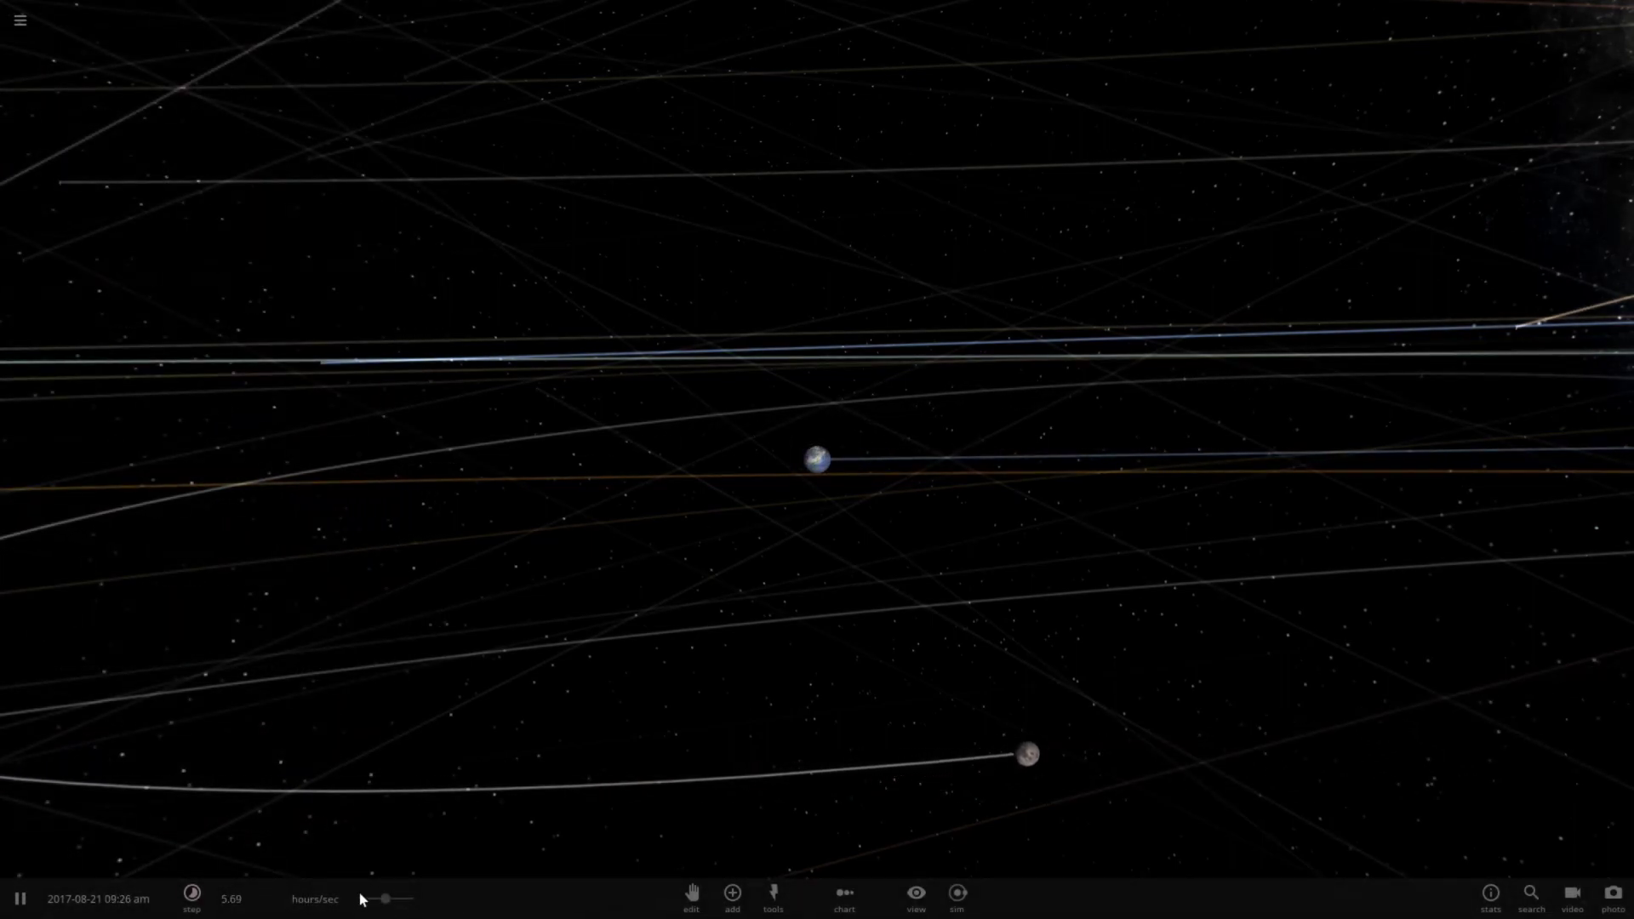
{"action": "left_click_drag", "start_coordinate": [340, 911], "coordinate": [339, 910]}
{"action": "scroll", "coordinate": [591, 761], "scroll_direction": "up", "scroll_amount": 10}
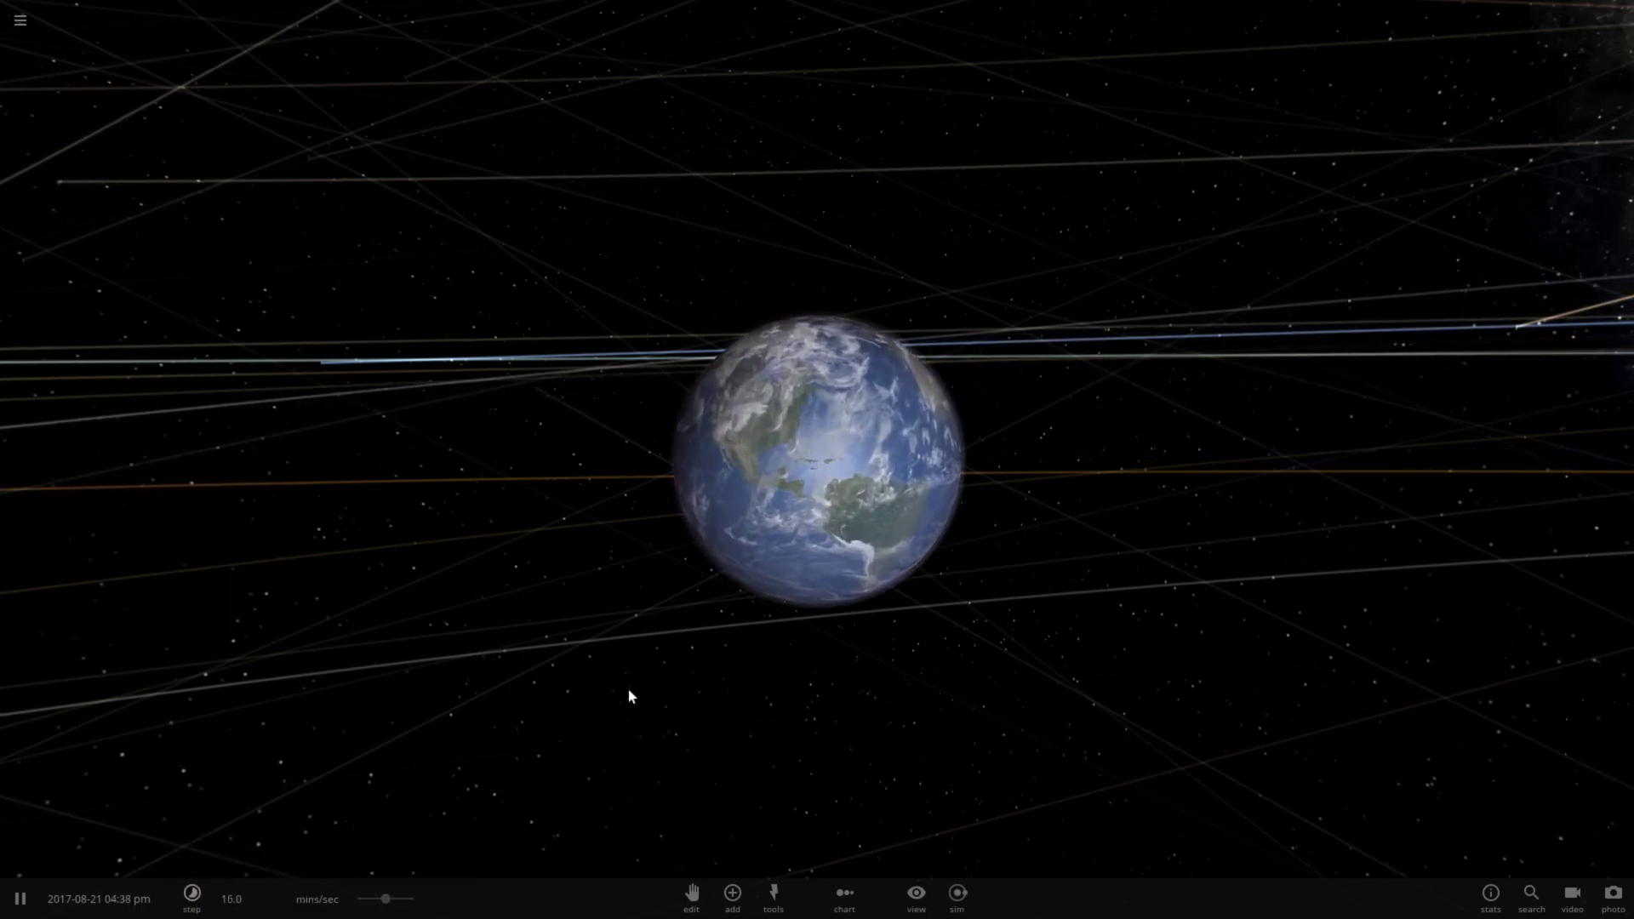
{"action": "scroll", "coordinate": [628, 696], "scroll_direction": "up", "scroll_amount": 5}
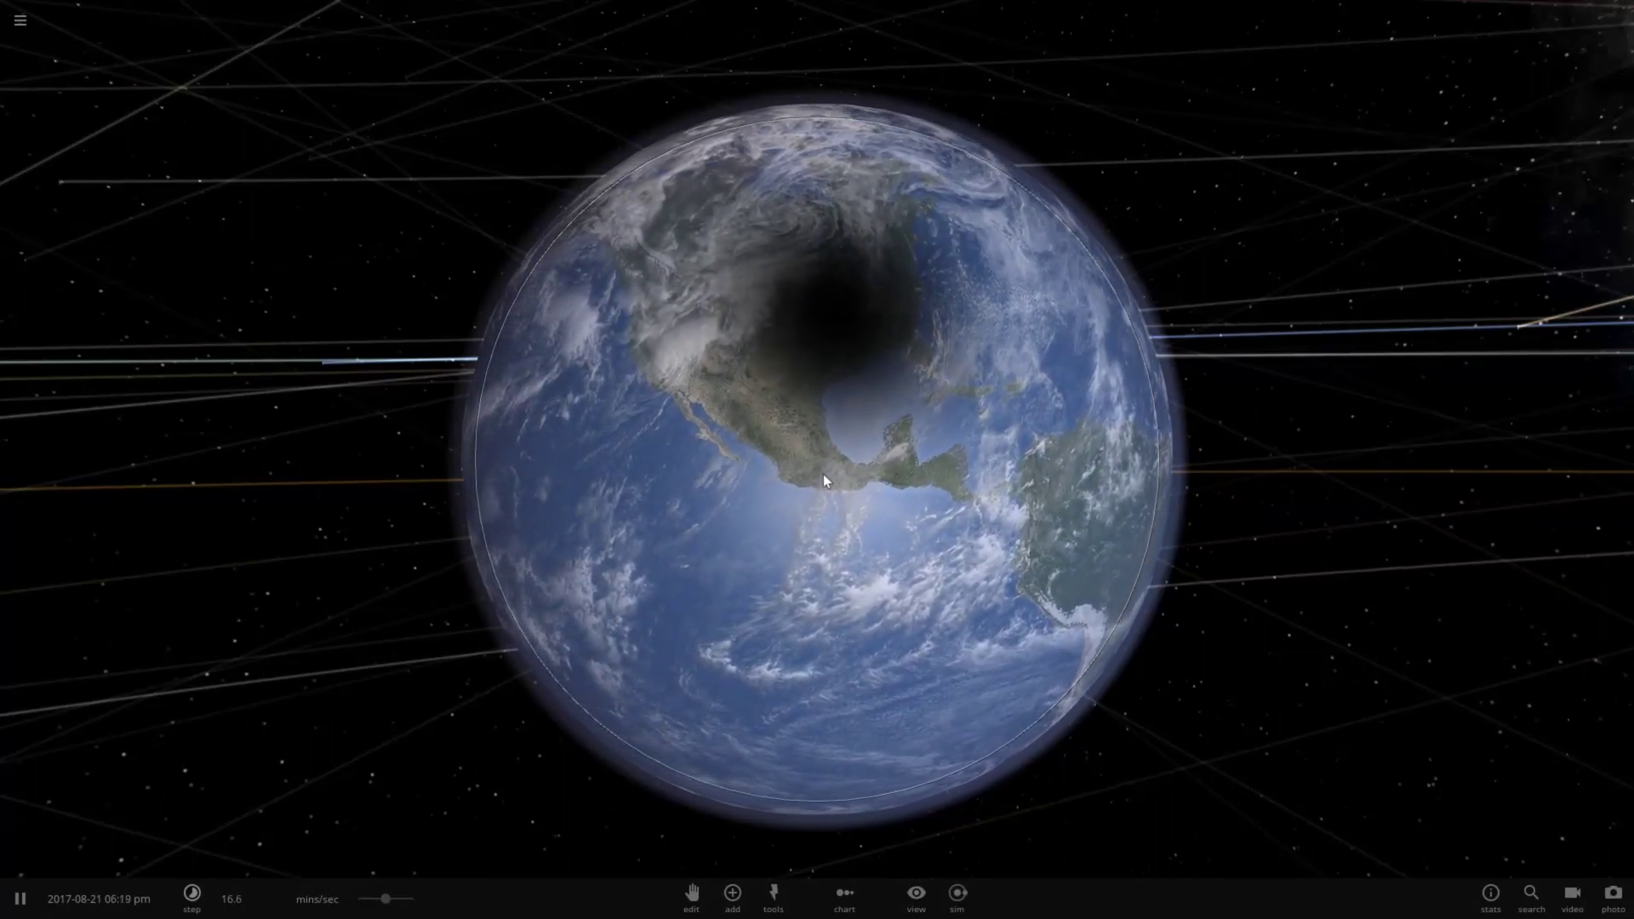
{"action": "left_click_drag", "start_coordinate": [824, 482], "coordinate": [720, 501]}
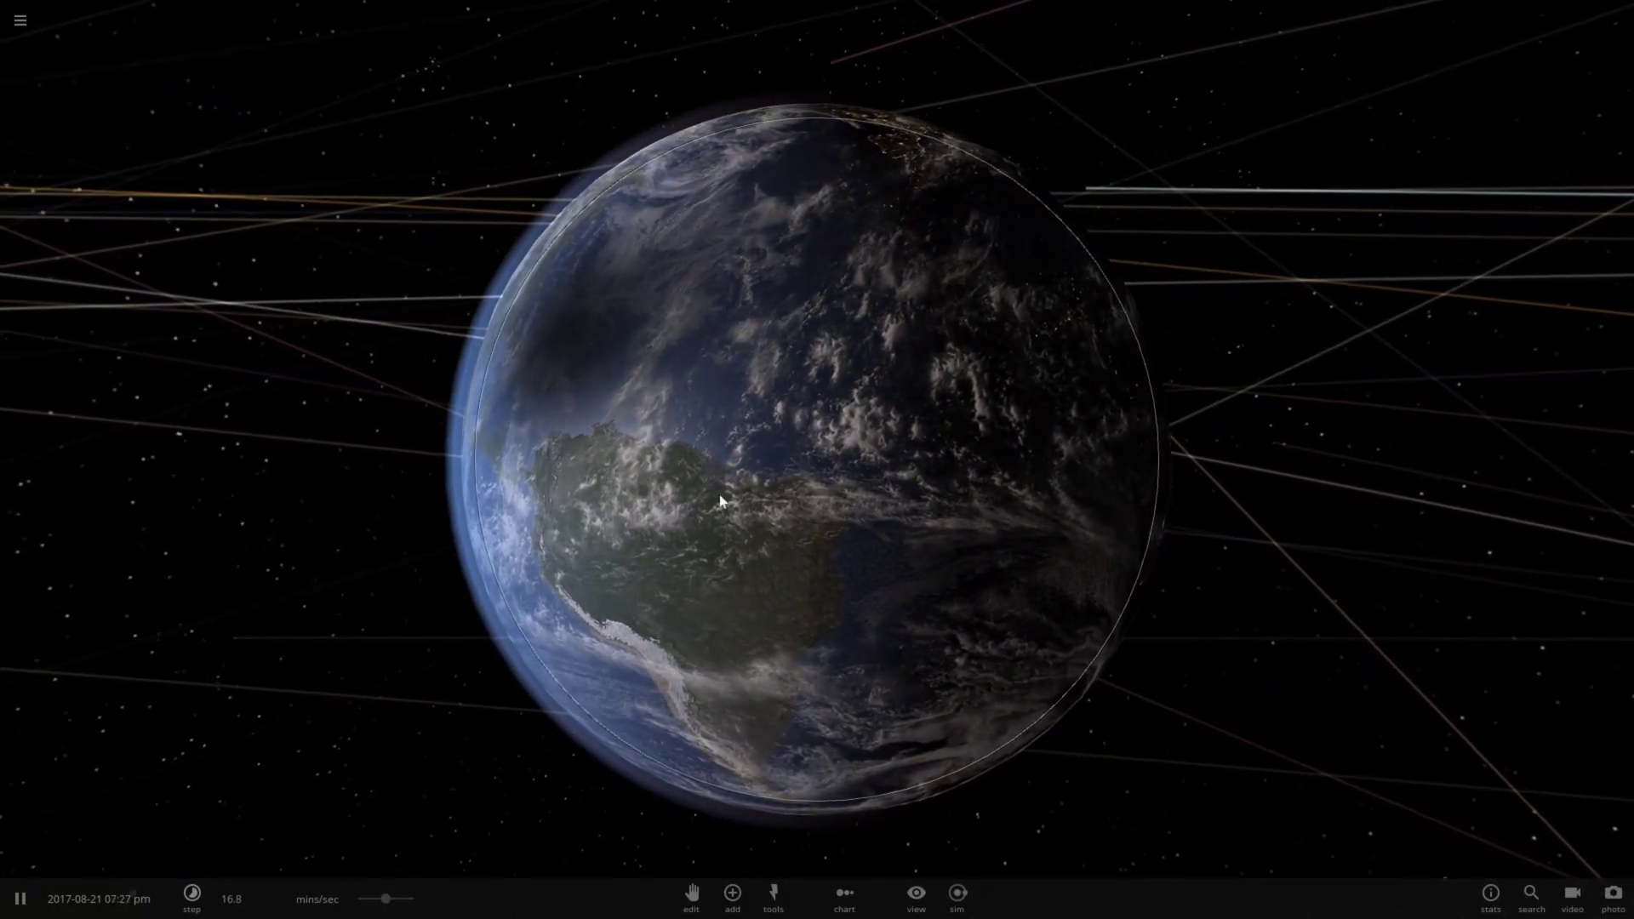
{"action": "left_click_drag", "start_coordinate": [829, 497], "coordinate": [919, 459]}
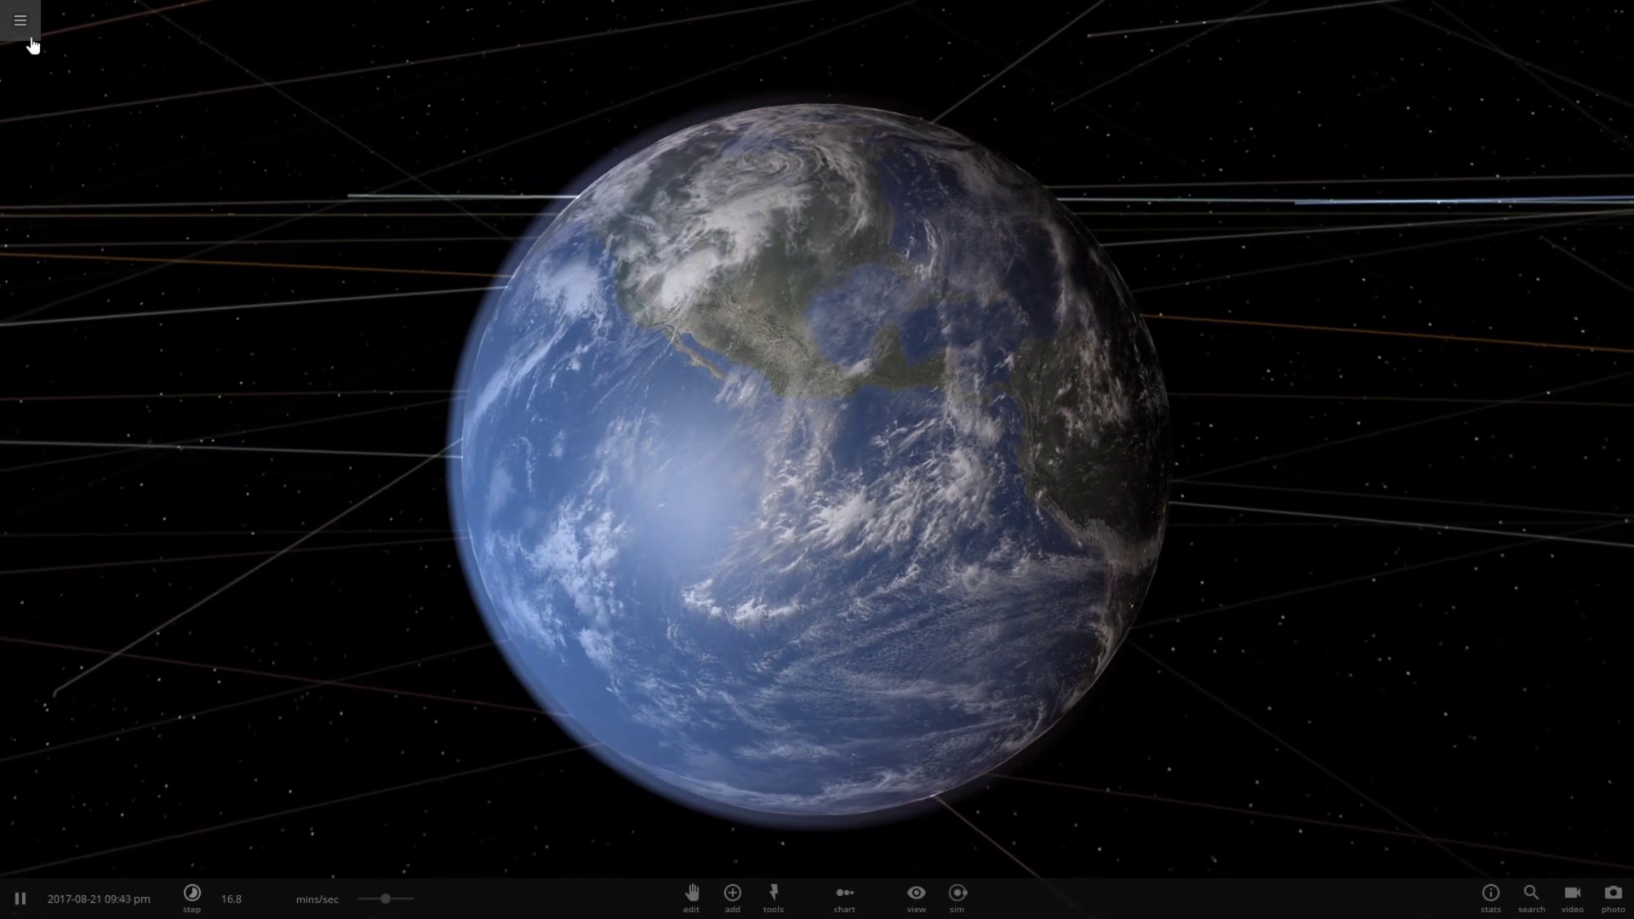
Open the "Total Solar Eclipse on August 21, 2017 - Close Up" simulation and view the Moon's shadow on Earth from different angles
{"action": "left_click", "coordinate": [30, 34]}
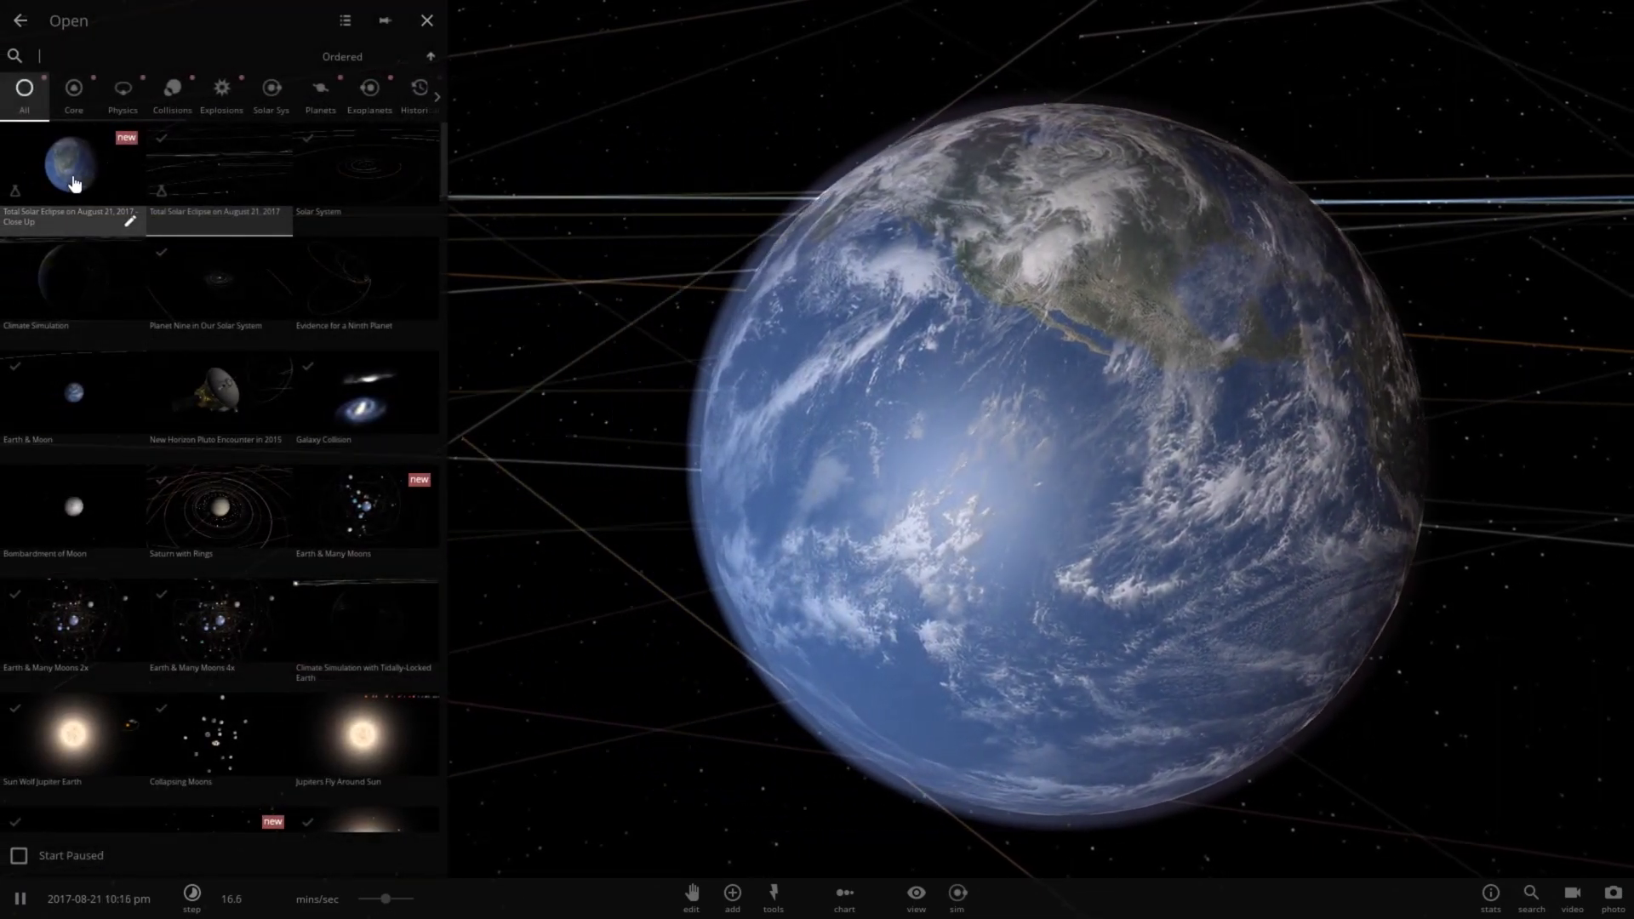
{"action": "left_click", "coordinate": [75, 180]}
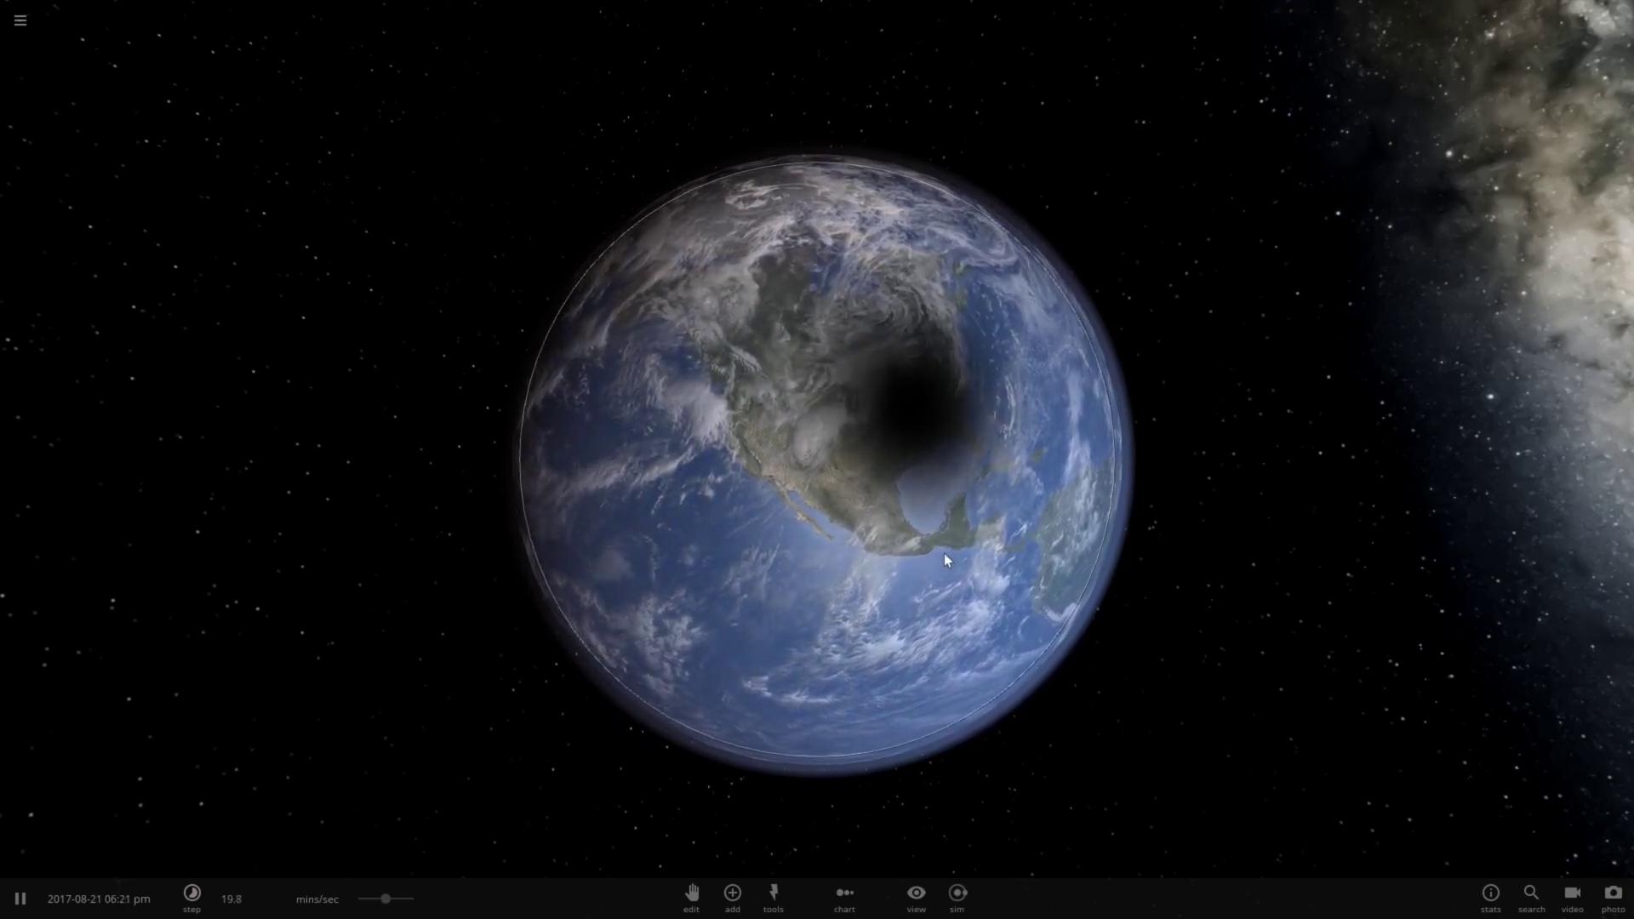
{"action": "left_click_drag", "start_coordinate": [1004, 552], "coordinate": [826, 560]}
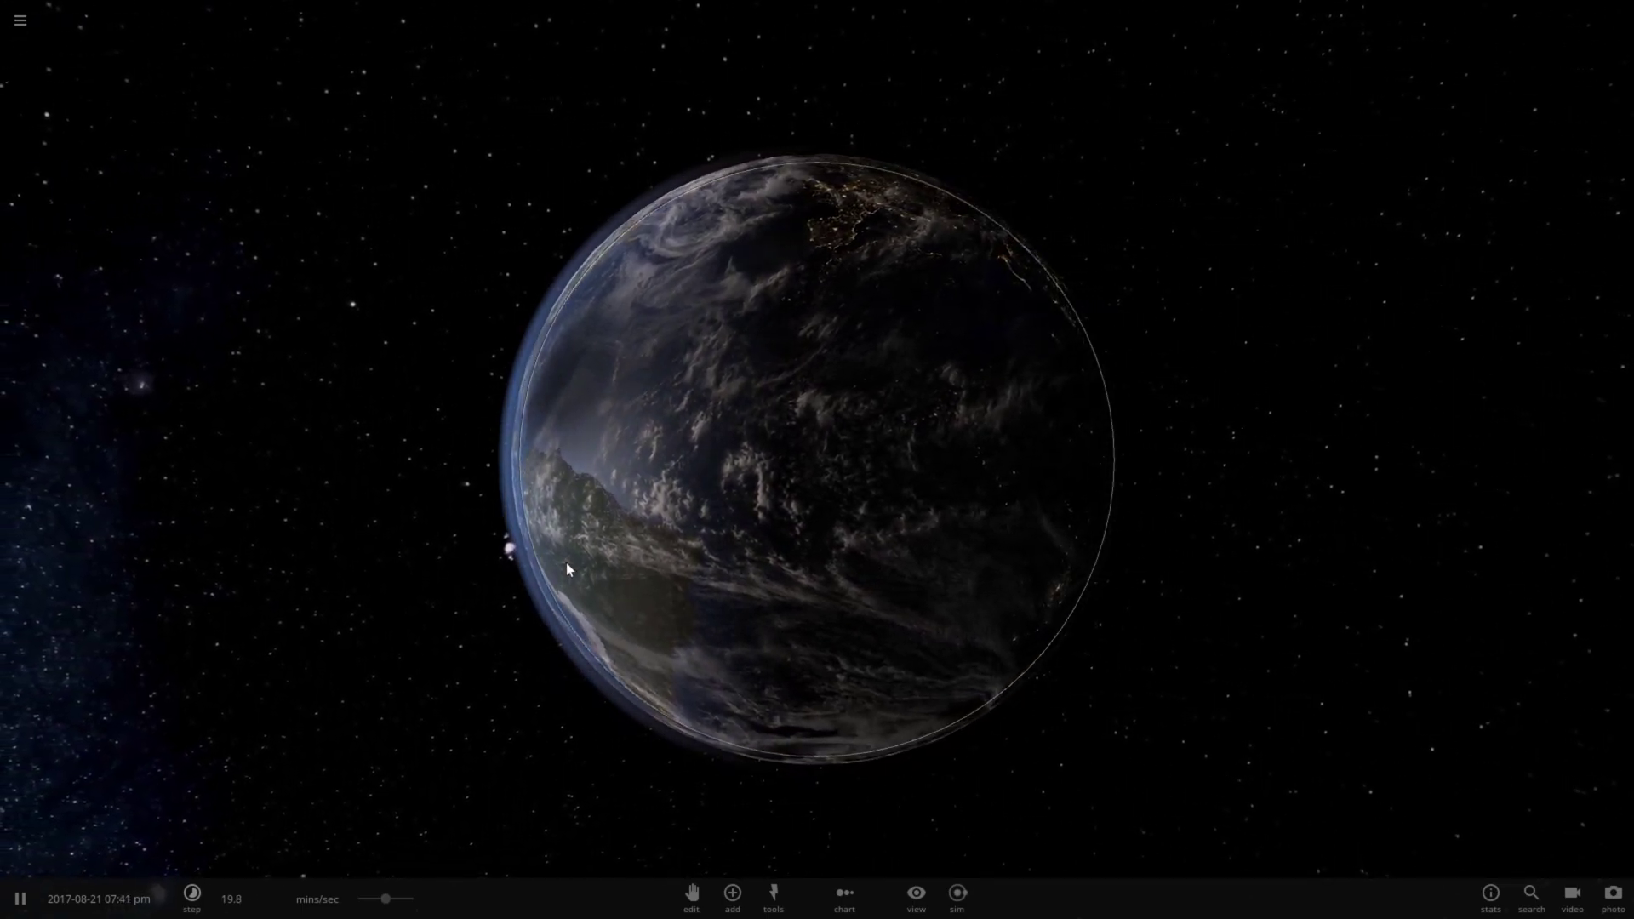
{"action": "left_click_drag", "start_coordinate": [568, 570], "coordinate": [875, 567]}
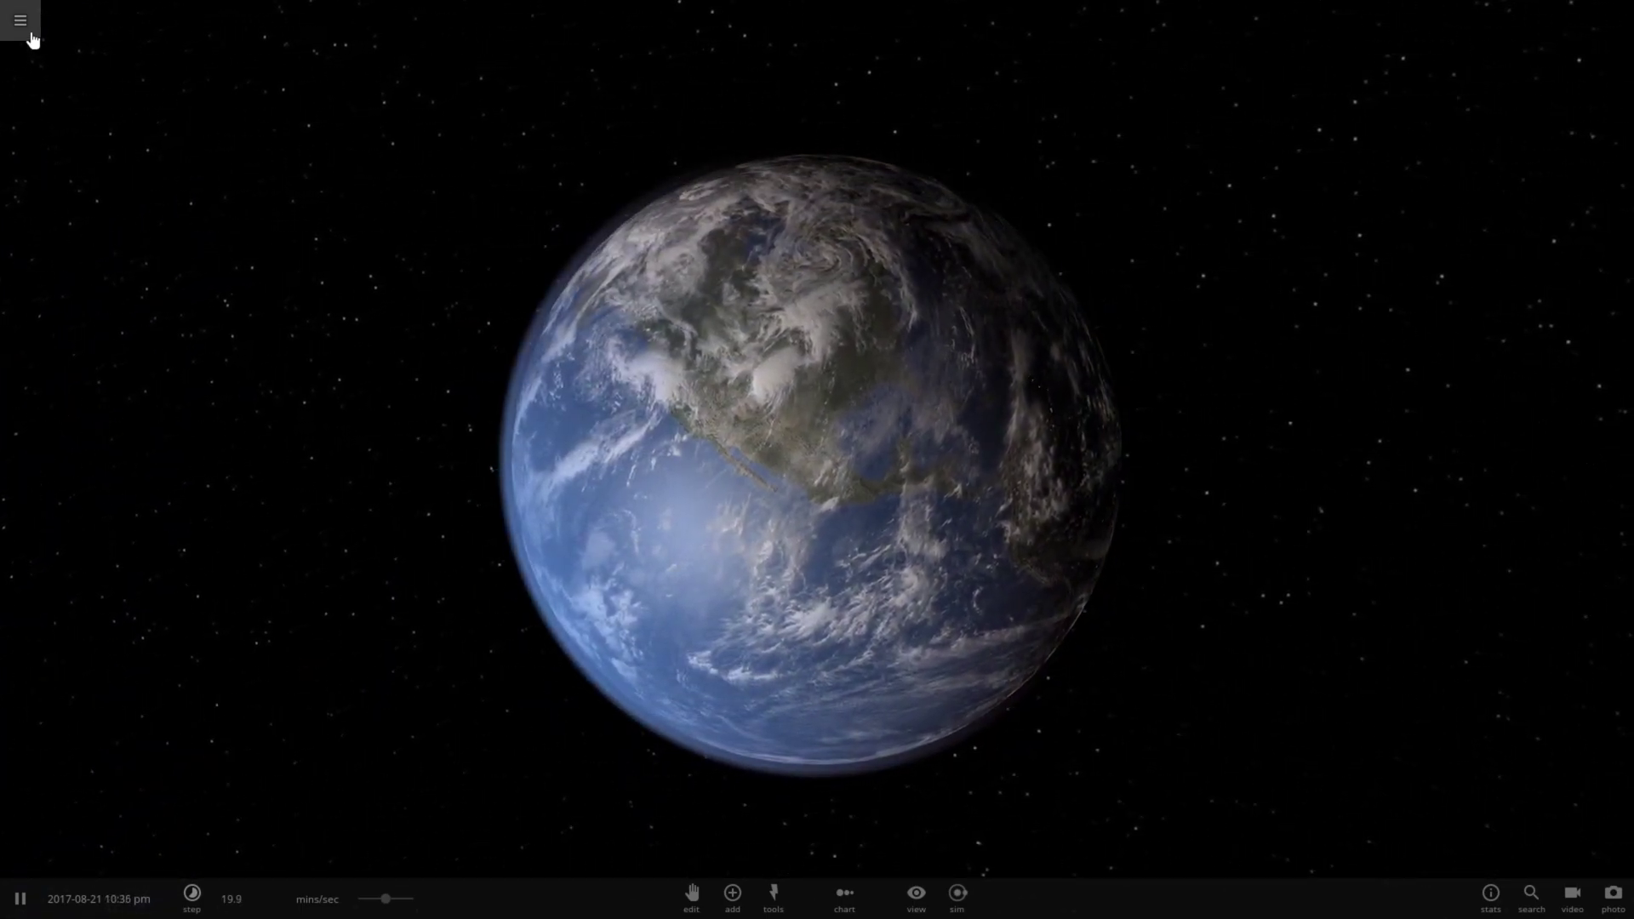
Reload the Close Up eclipse simulation and pause it shortly after it starts
{"action": "left_click", "coordinate": [21, 20]}
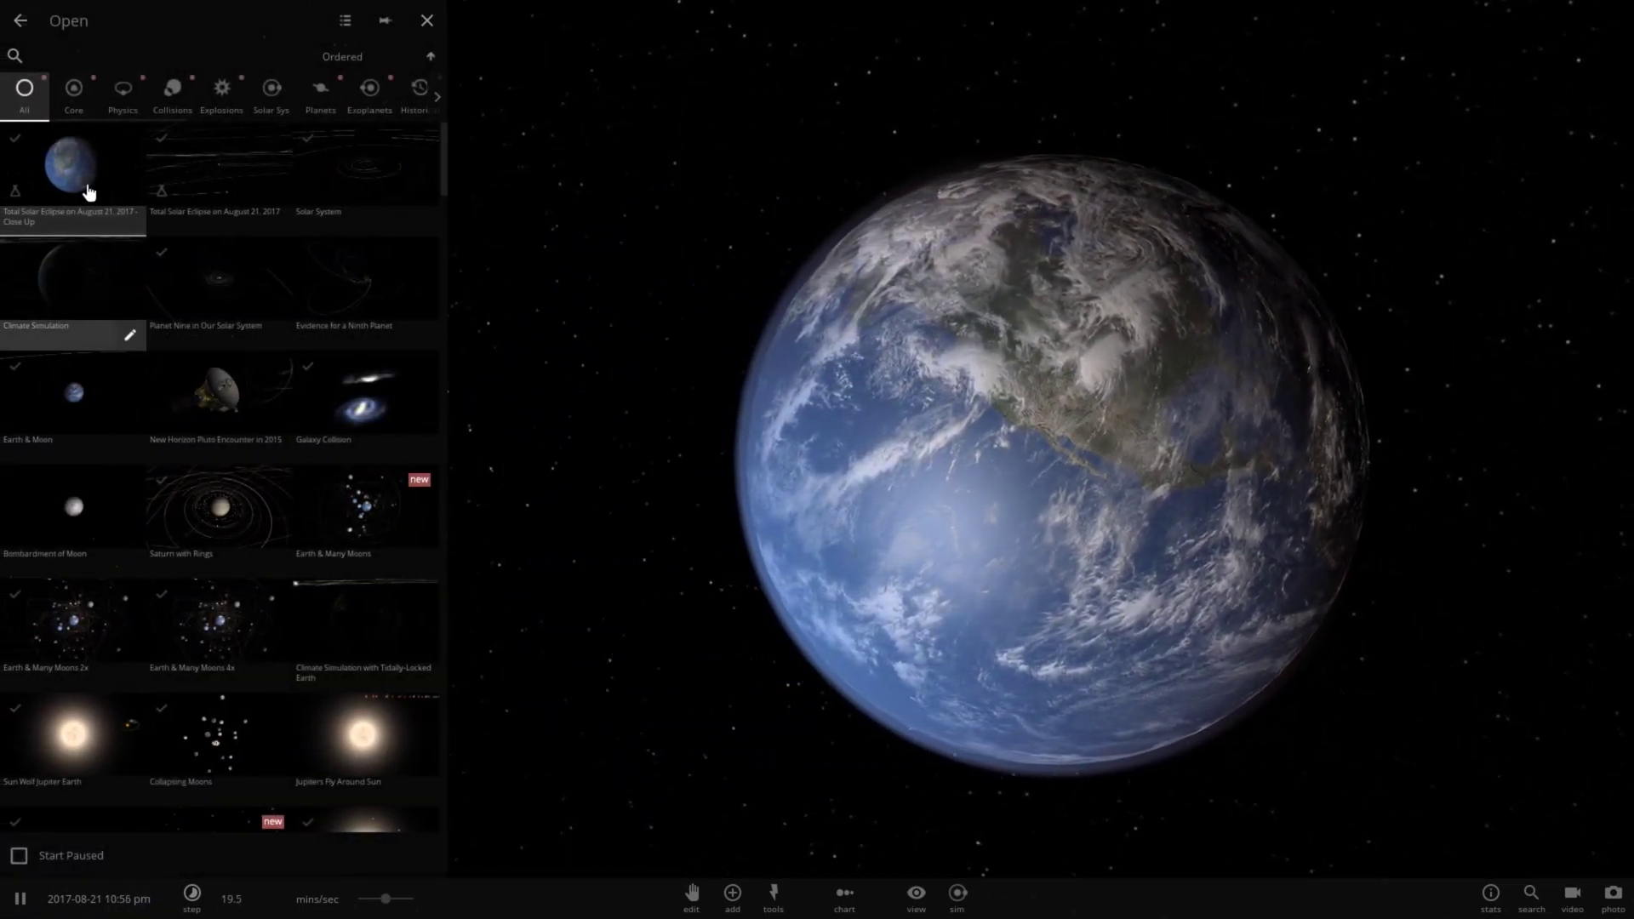
{"action": "left_click", "coordinate": [88, 192]}
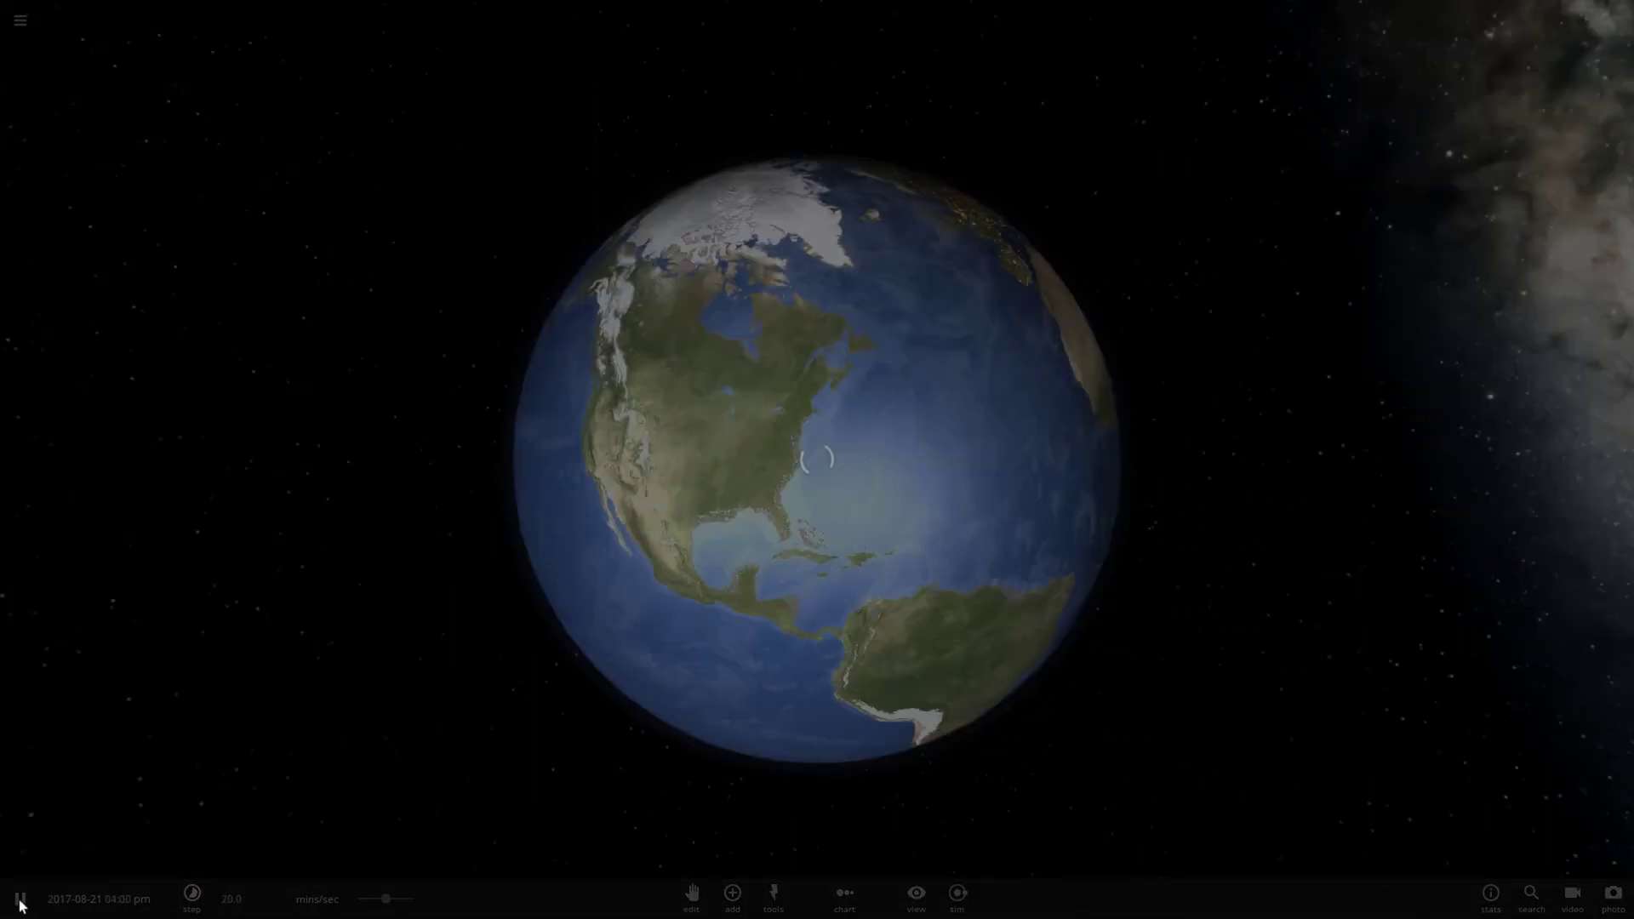
{"action": "left_click", "coordinate": [21, 900]}
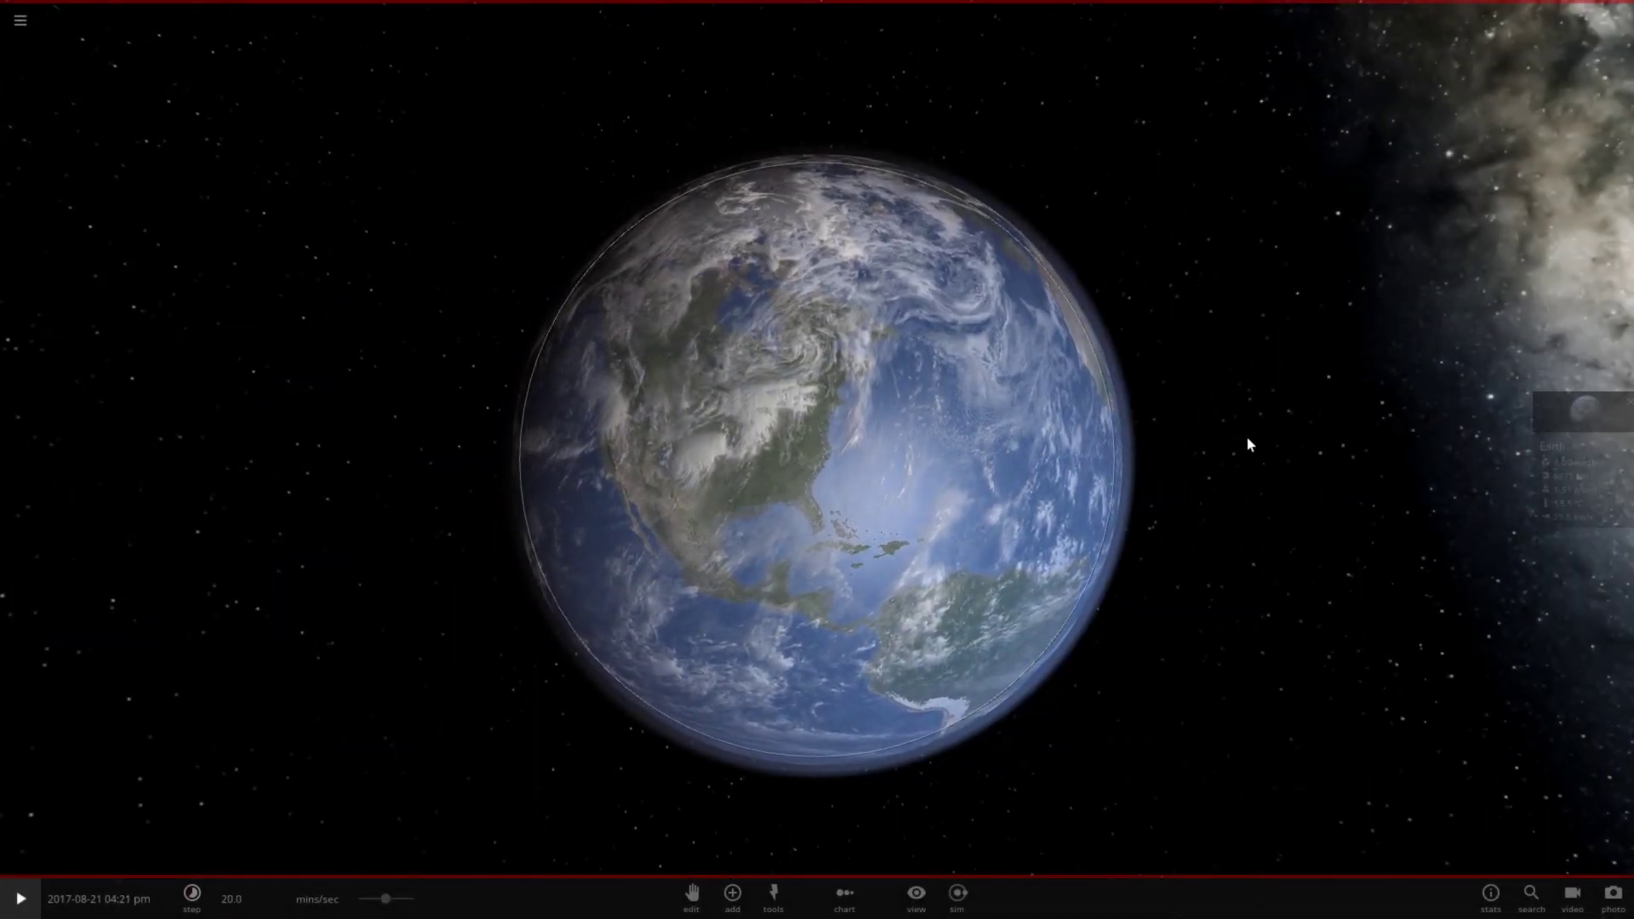
Turn off the display of clouds and atmosphere in Earth's climate settings
{"action": "left_click", "coordinate": [1559, 436]}
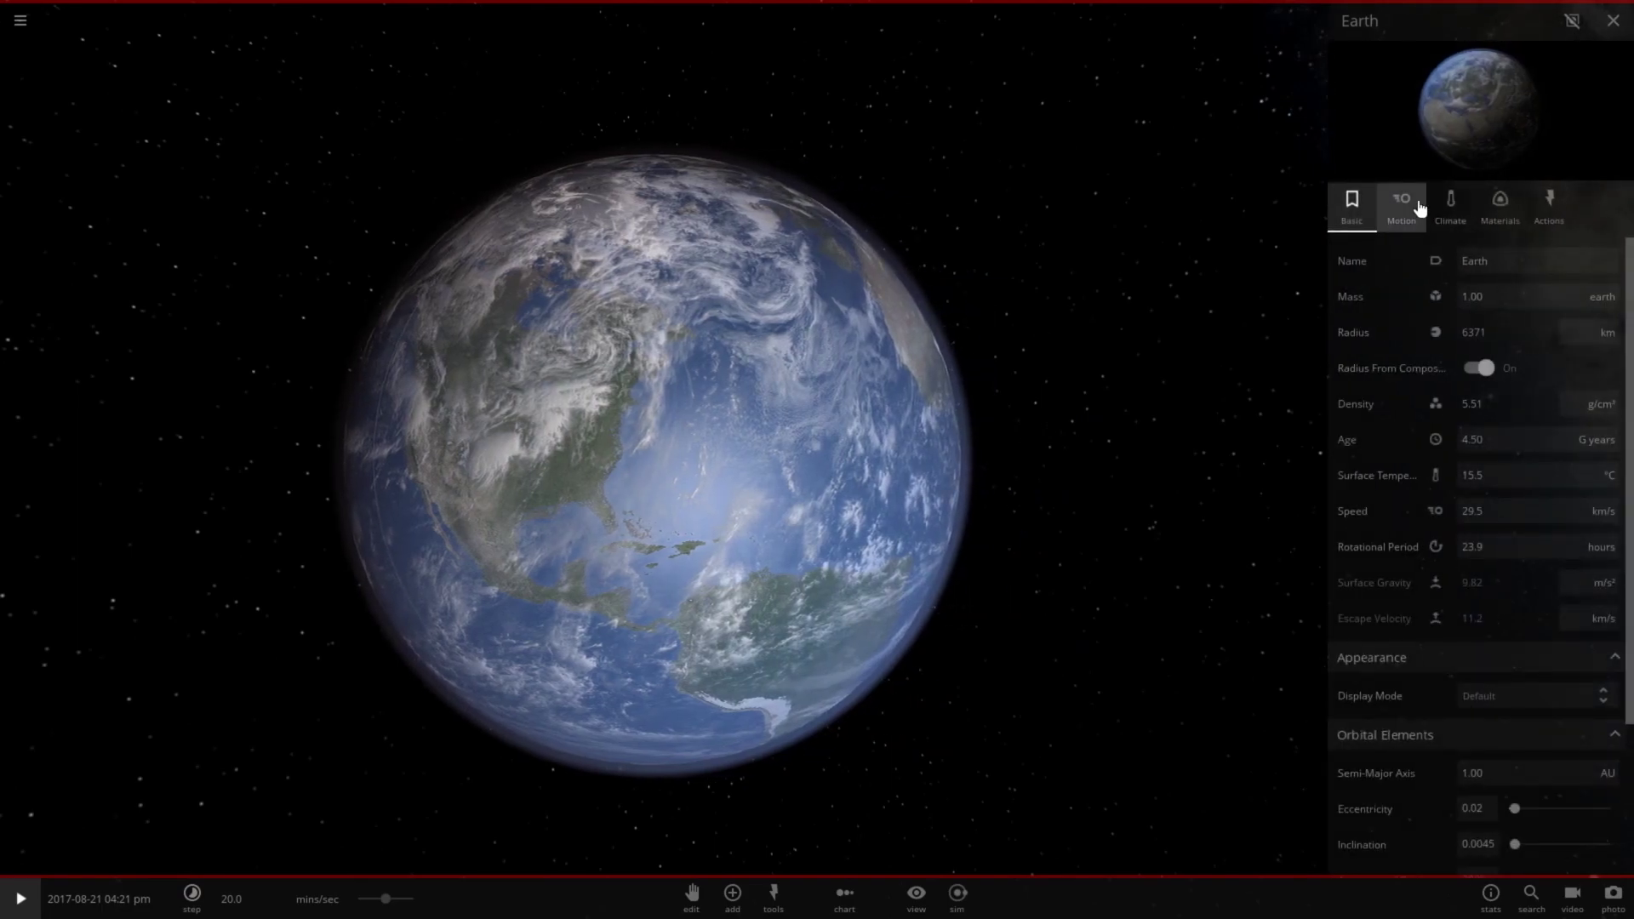
{"action": "left_click", "coordinate": [1444, 208]}
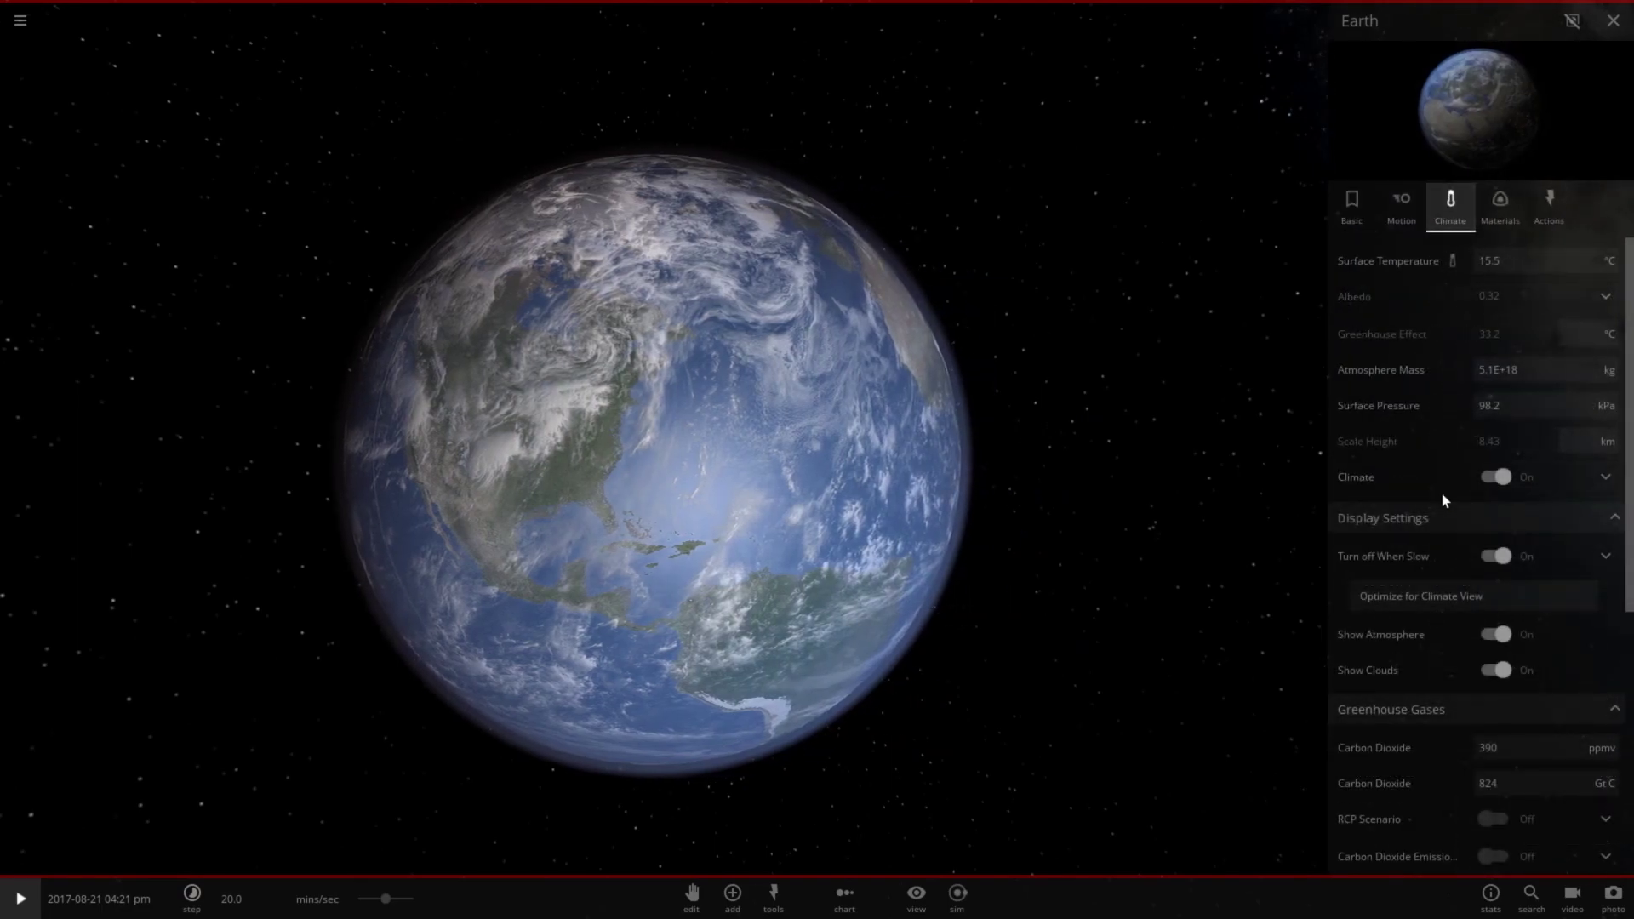
{"action": "scroll", "coordinate": [1471, 547], "scroll_direction": "down", "scroll_amount": 2}
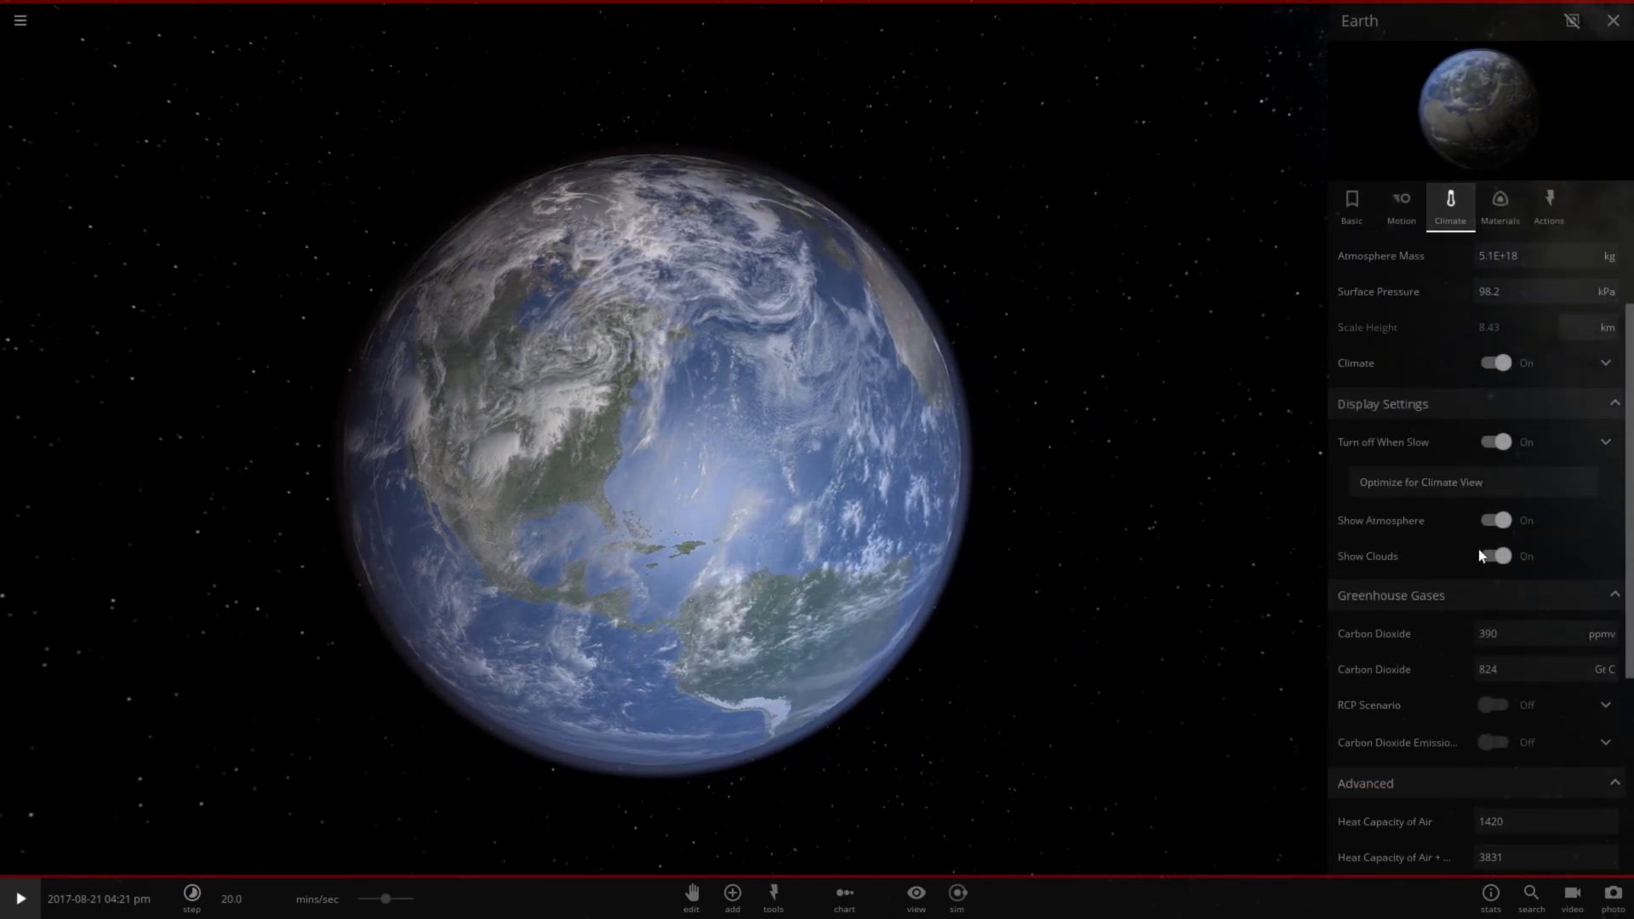
{"action": "left_click", "coordinate": [1497, 557]}
{"action": "left_click", "coordinate": [1495, 522]}
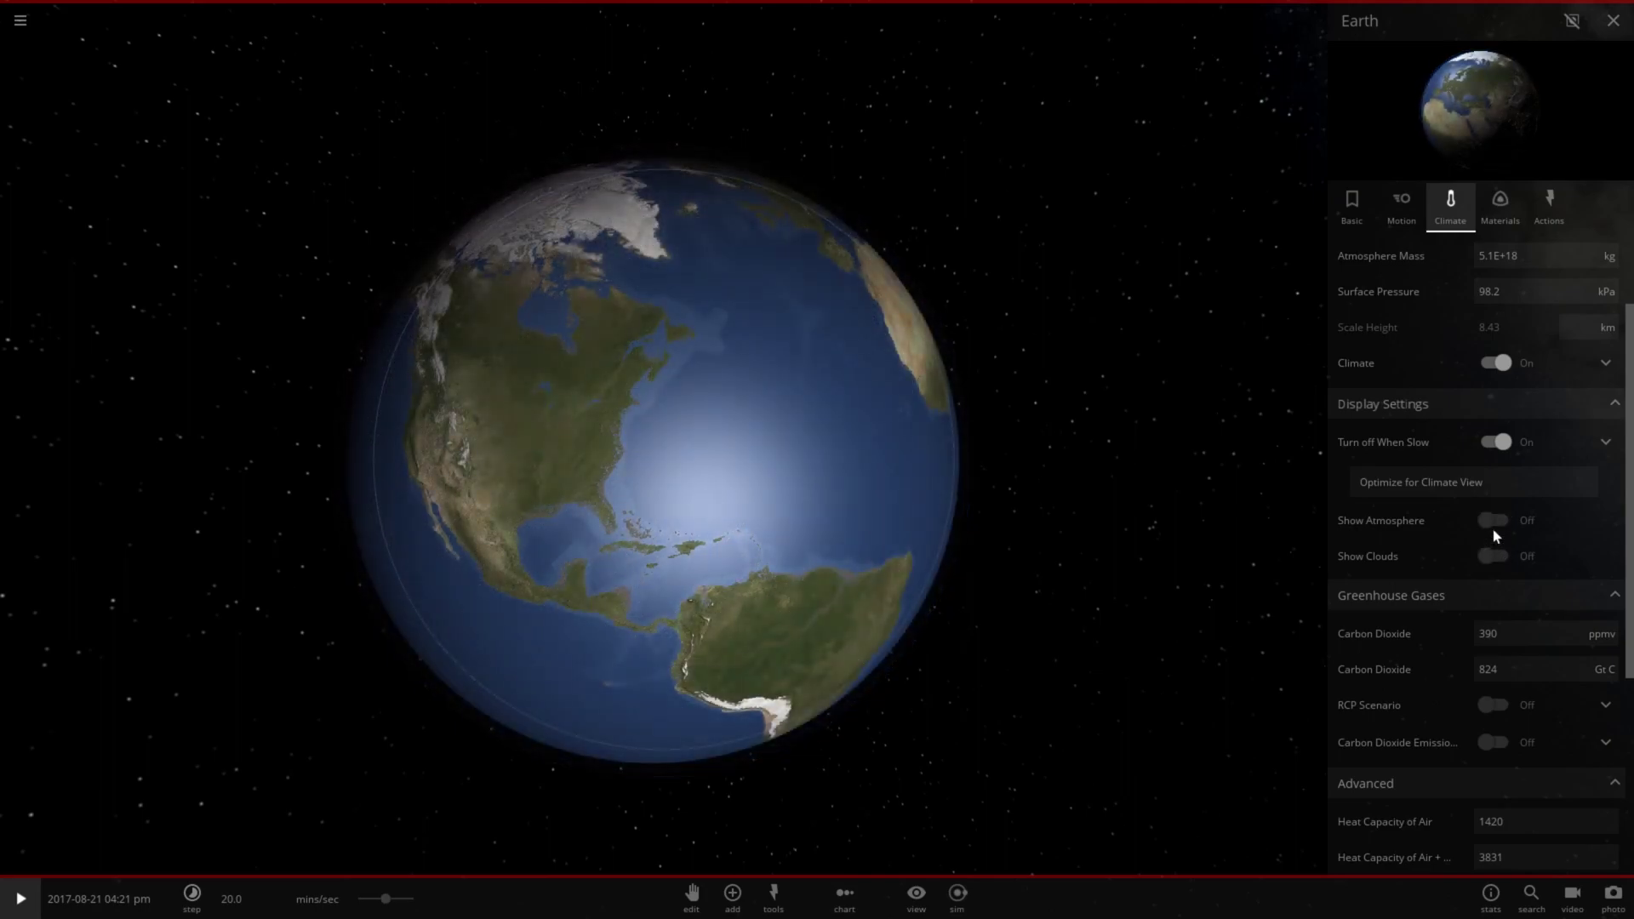
{"action": "left_click", "coordinate": [1493, 527]}
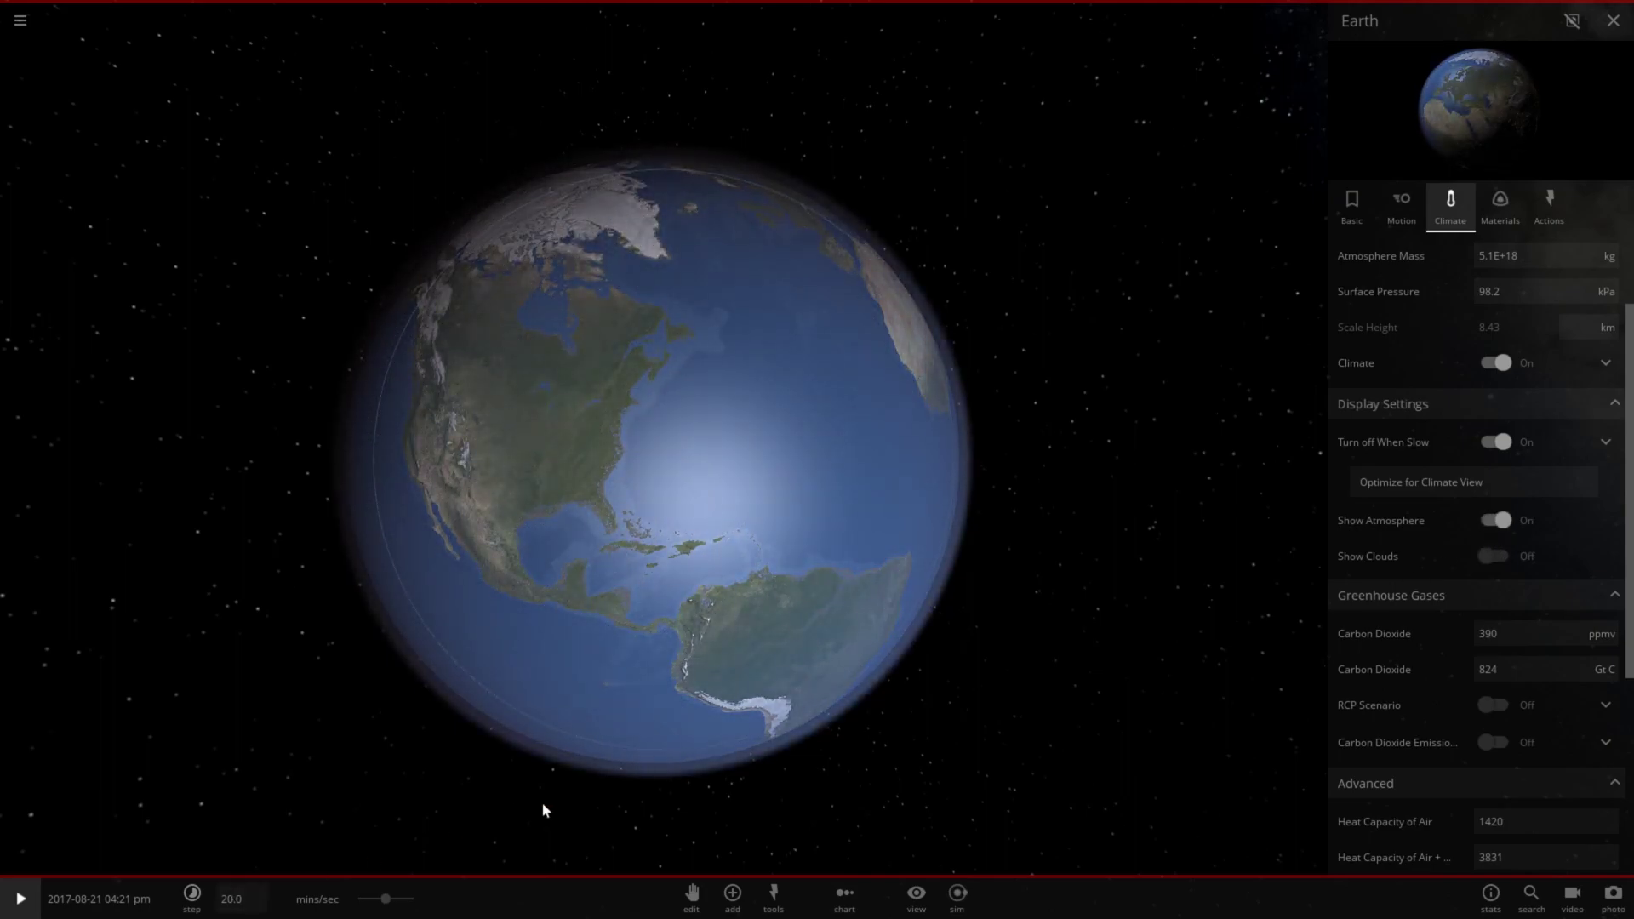
{"action": "left_click", "coordinate": [1483, 526]}
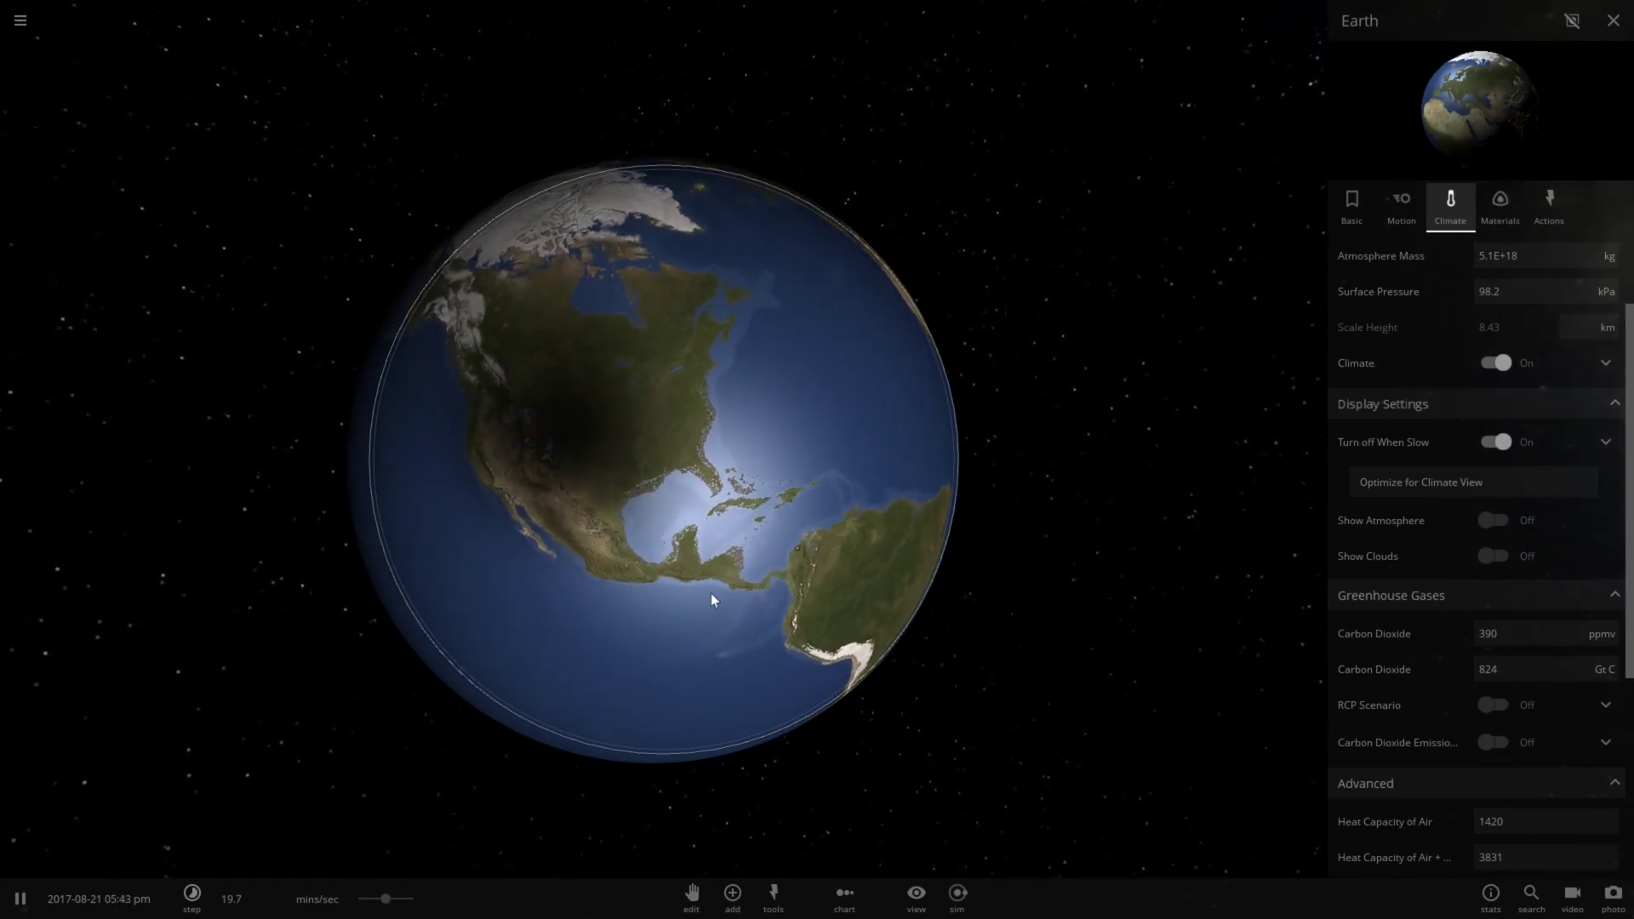
{"action": "left_click_drag", "start_coordinate": [769, 579], "coordinate": [673, 576]}
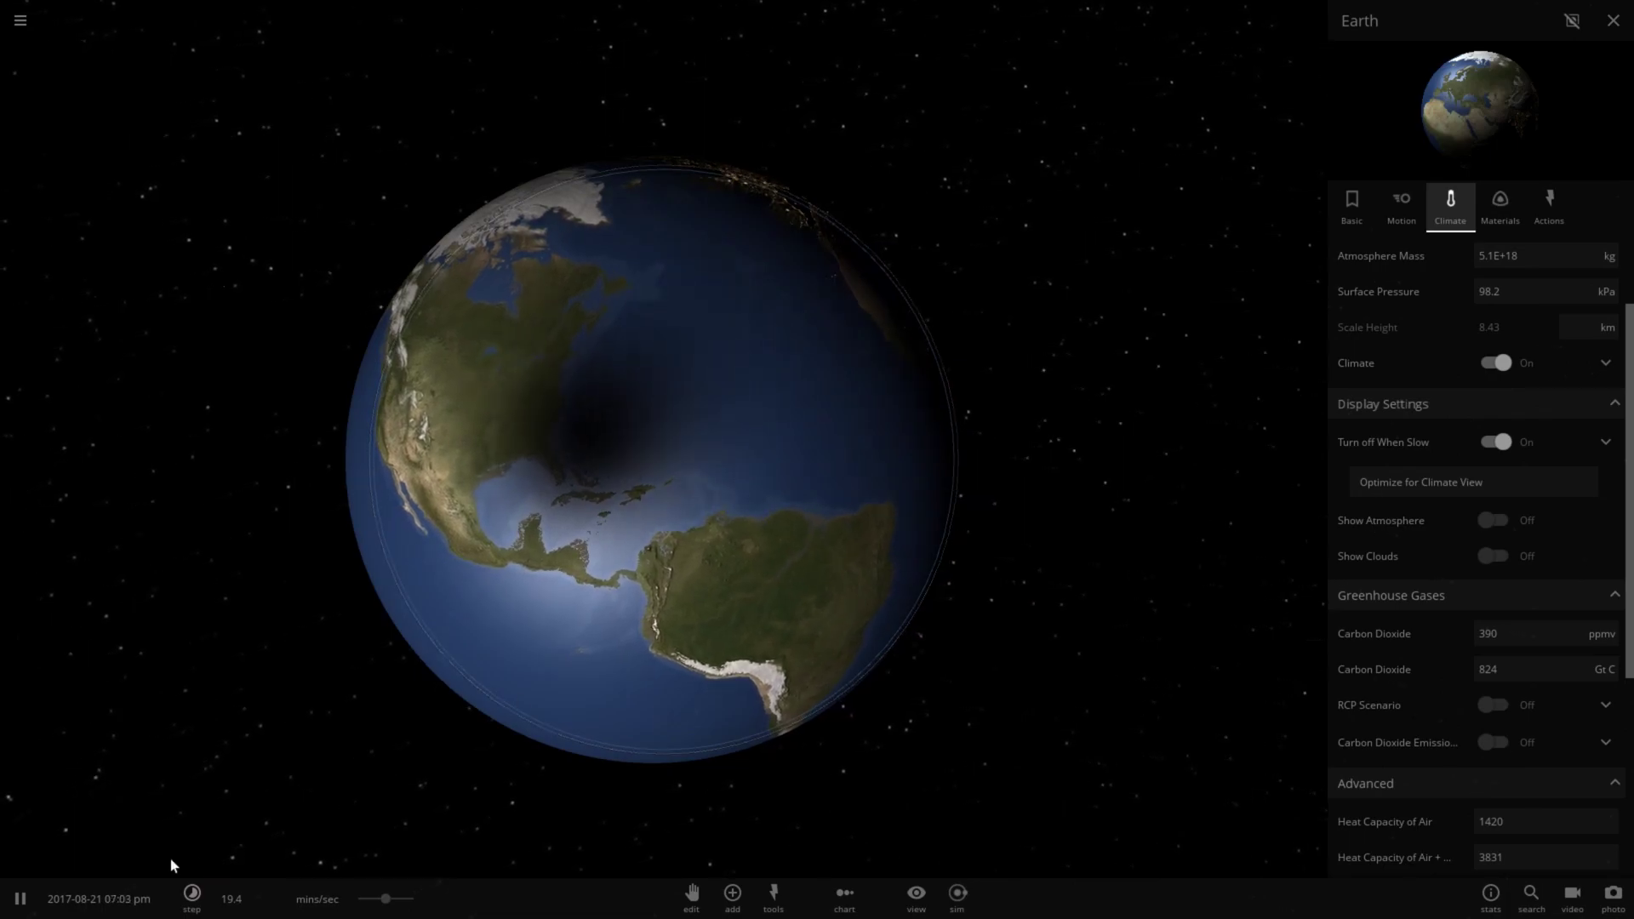
{"action": "left_click", "coordinate": [17, 904]}
{"action": "scroll", "coordinate": [482, 602], "scroll_direction": "up", "scroll_amount": 2}
{"action": "right_click_drag", "start_coordinate": [482, 601], "coordinate": [452, 574]}
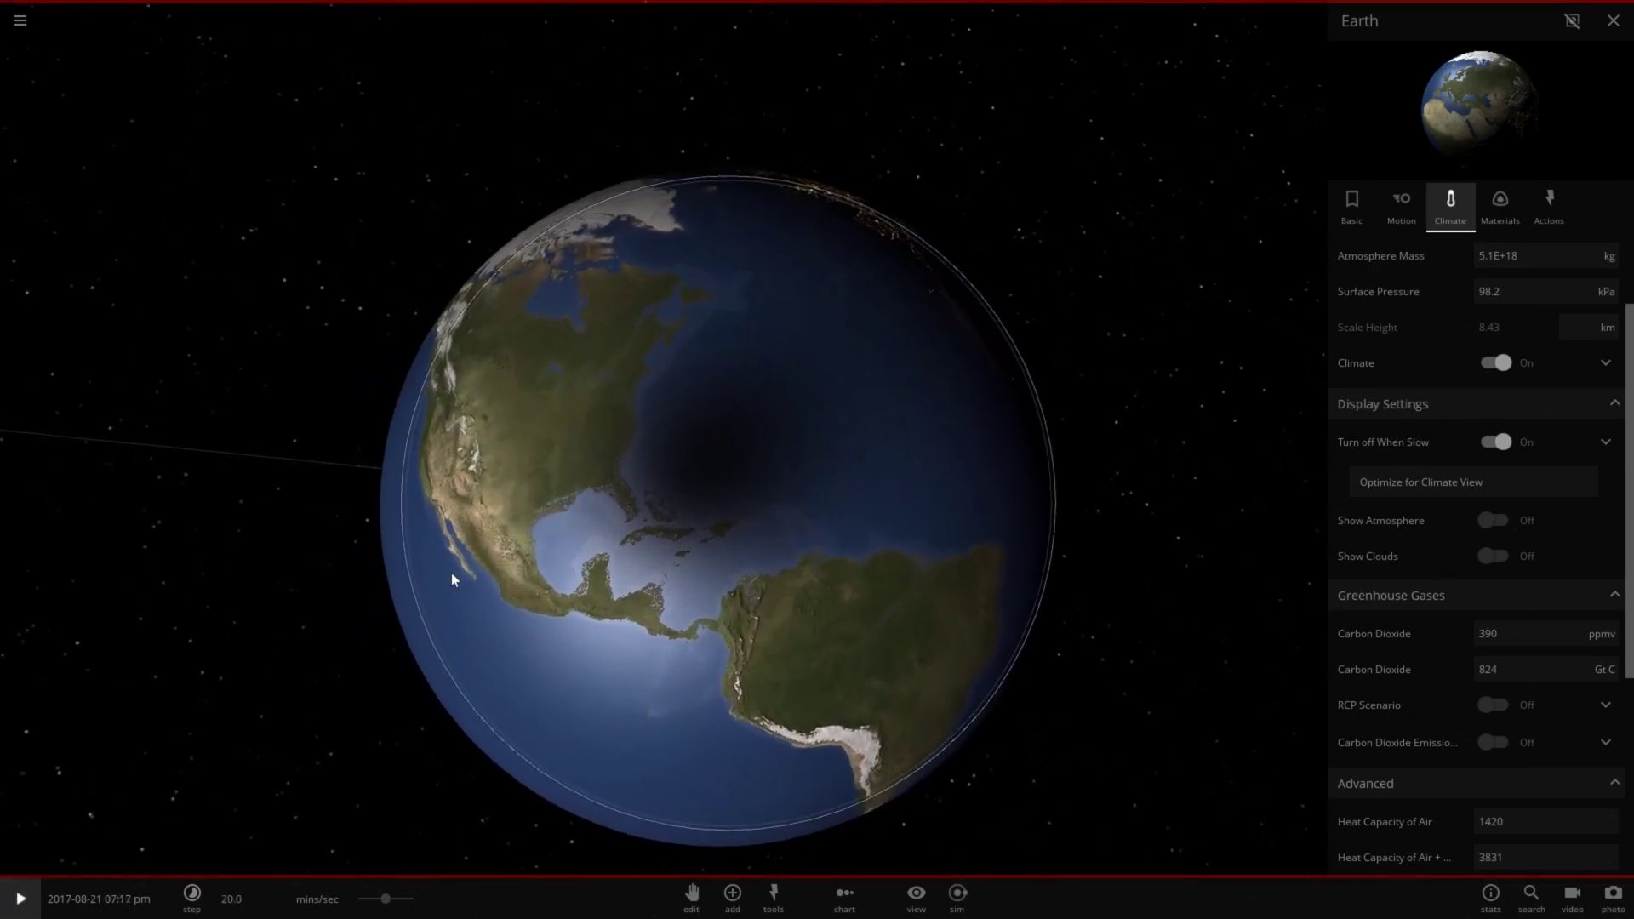
{"action": "scroll", "coordinate": [470, 579], "scroll_direction": "up", "scroll_amount": 5}
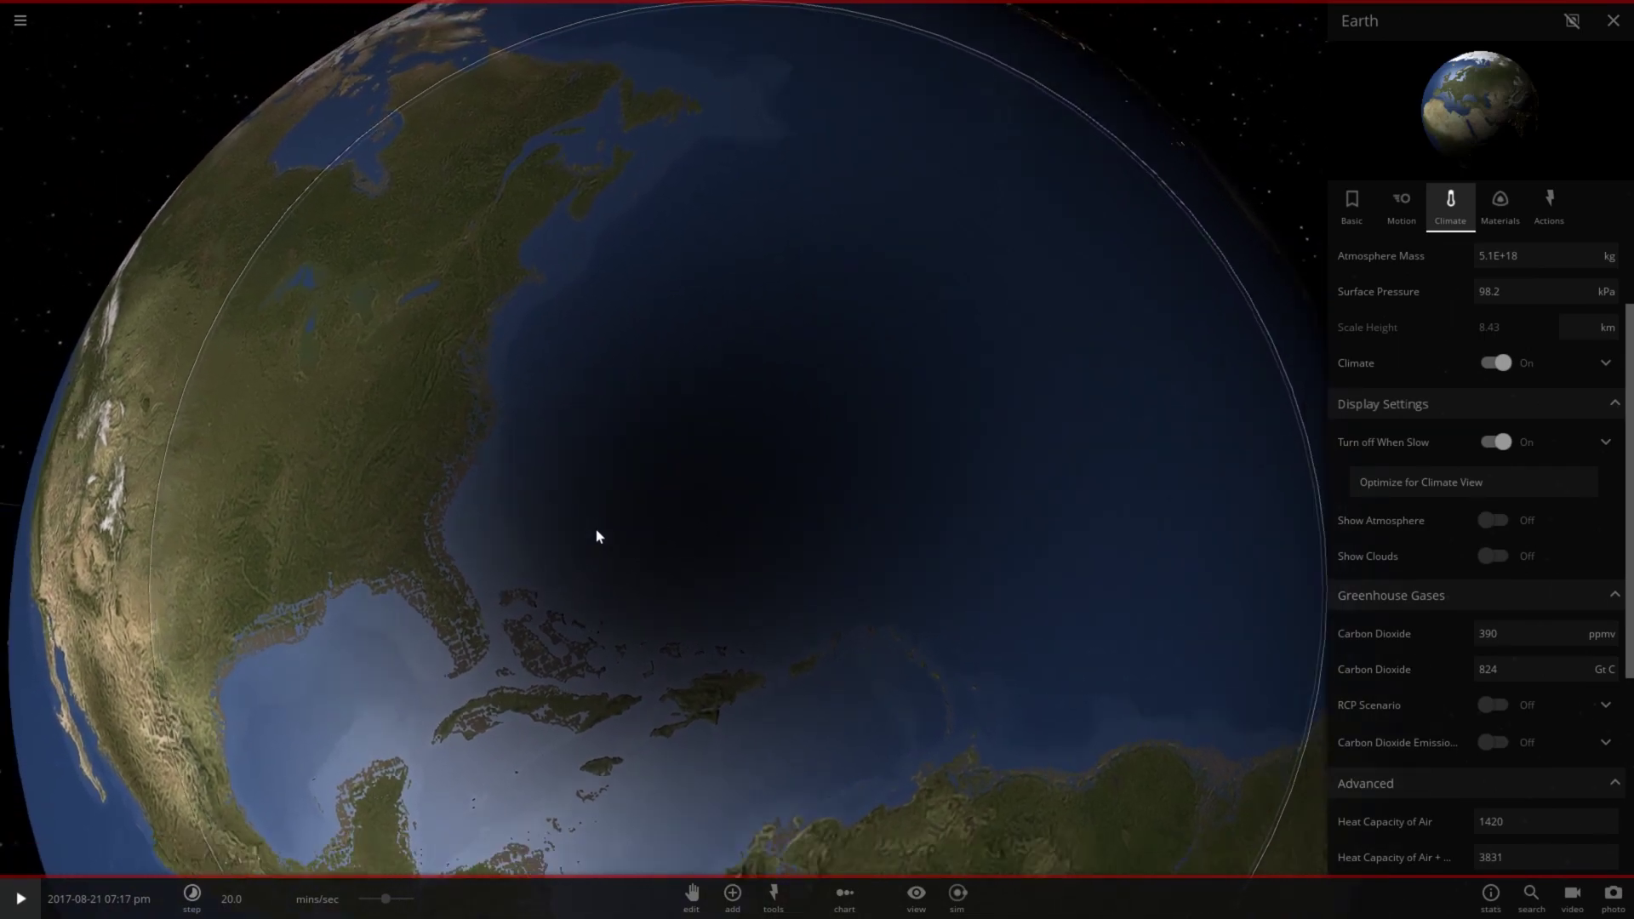
{"action": "scroll", "coordinate": [598, 536], "scroll_direction": "up", "scroll_amount": 5}
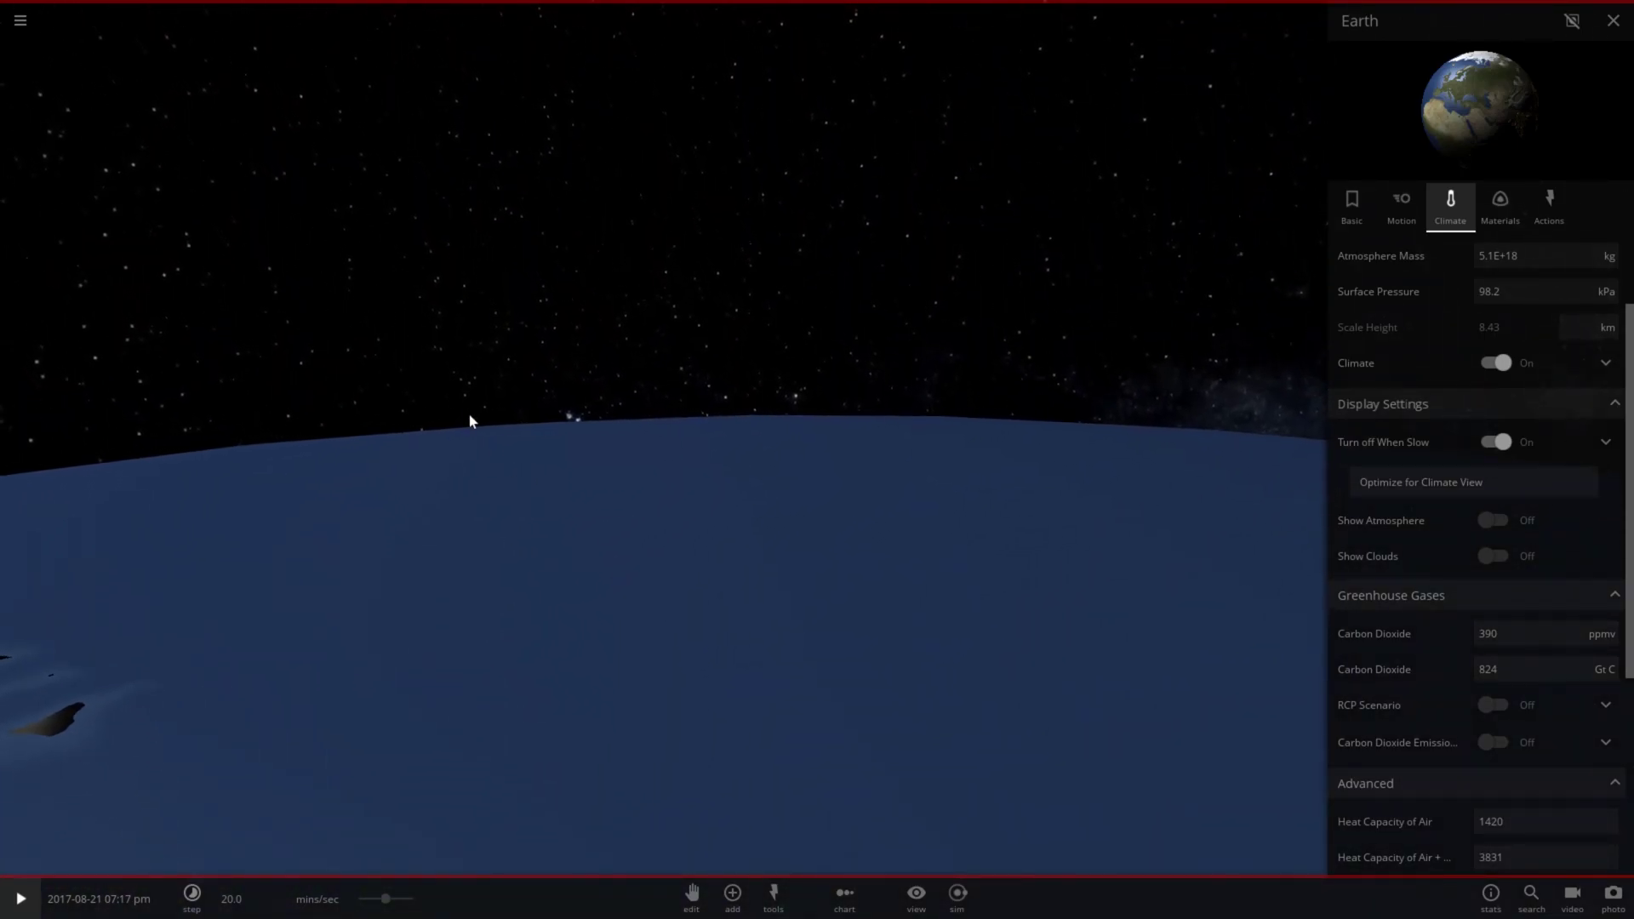
{"action": "right_click_drag", "start_coordinate": [613, 560], "coordinate": [509, 289]}
{"action": "right_click_drag", "start_coordinate": [492, 155], "coordinate": [264, 278]}
{"action": "left_click_drag", "start_coordinate": [266, 285], "coordinate": [650, 393]}
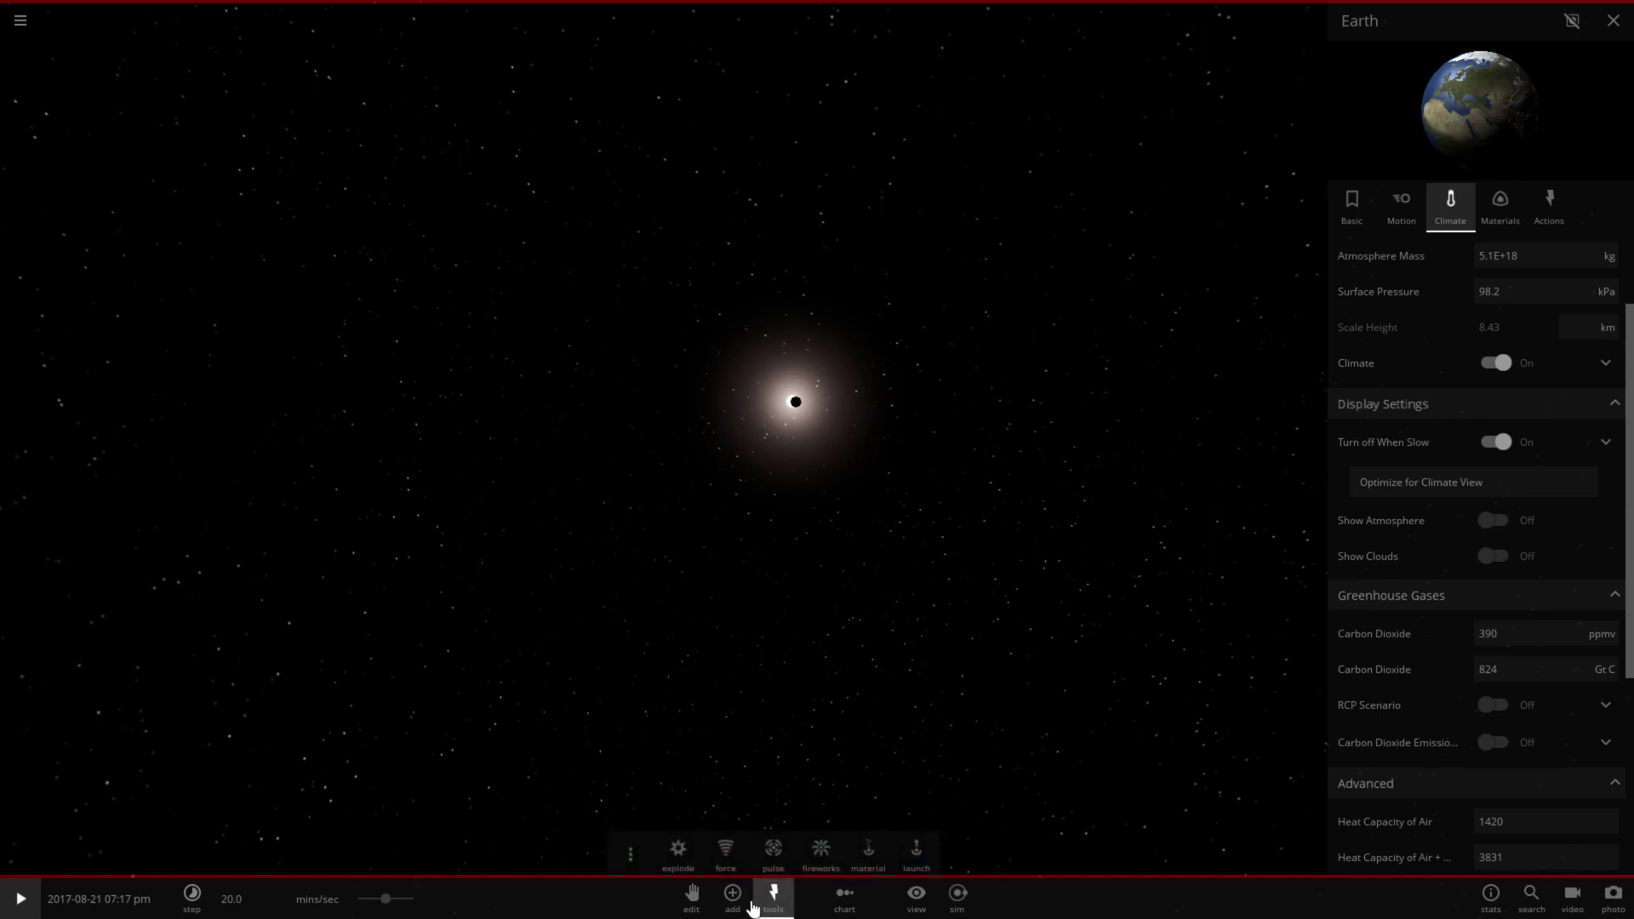
Reduce the field of view to 11.86 to magnify the eclipsed Sun and bring it nearer the middle of the view
{"action": "left_click", "coordinate": [641, 866]}
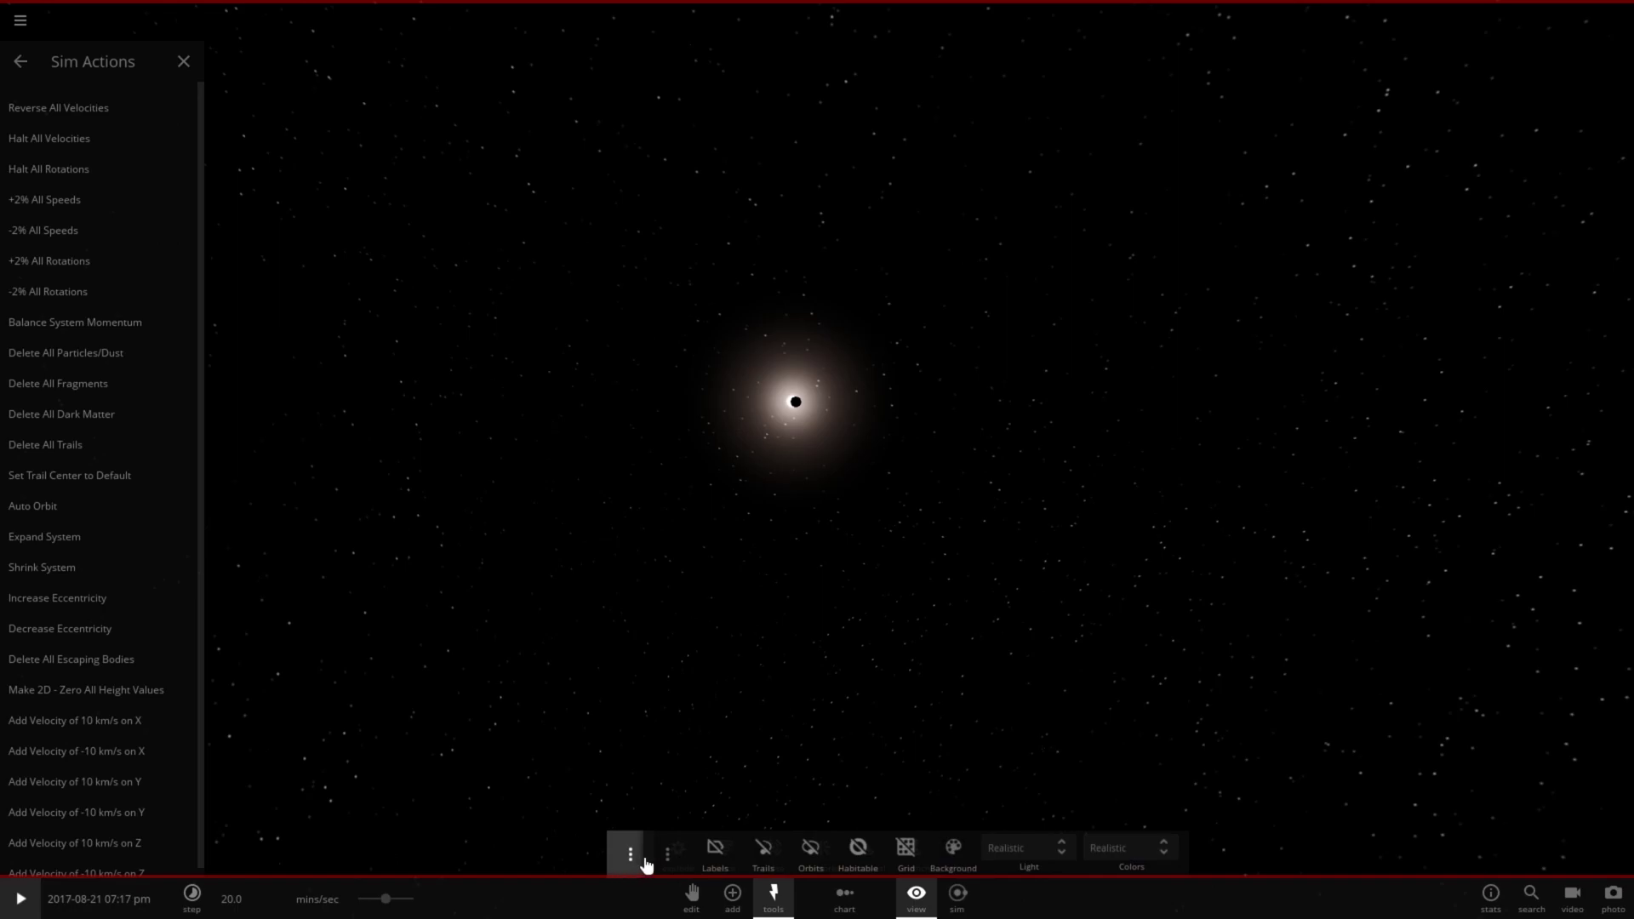
{"action": "left_click", "coordinate": [667, 854]}
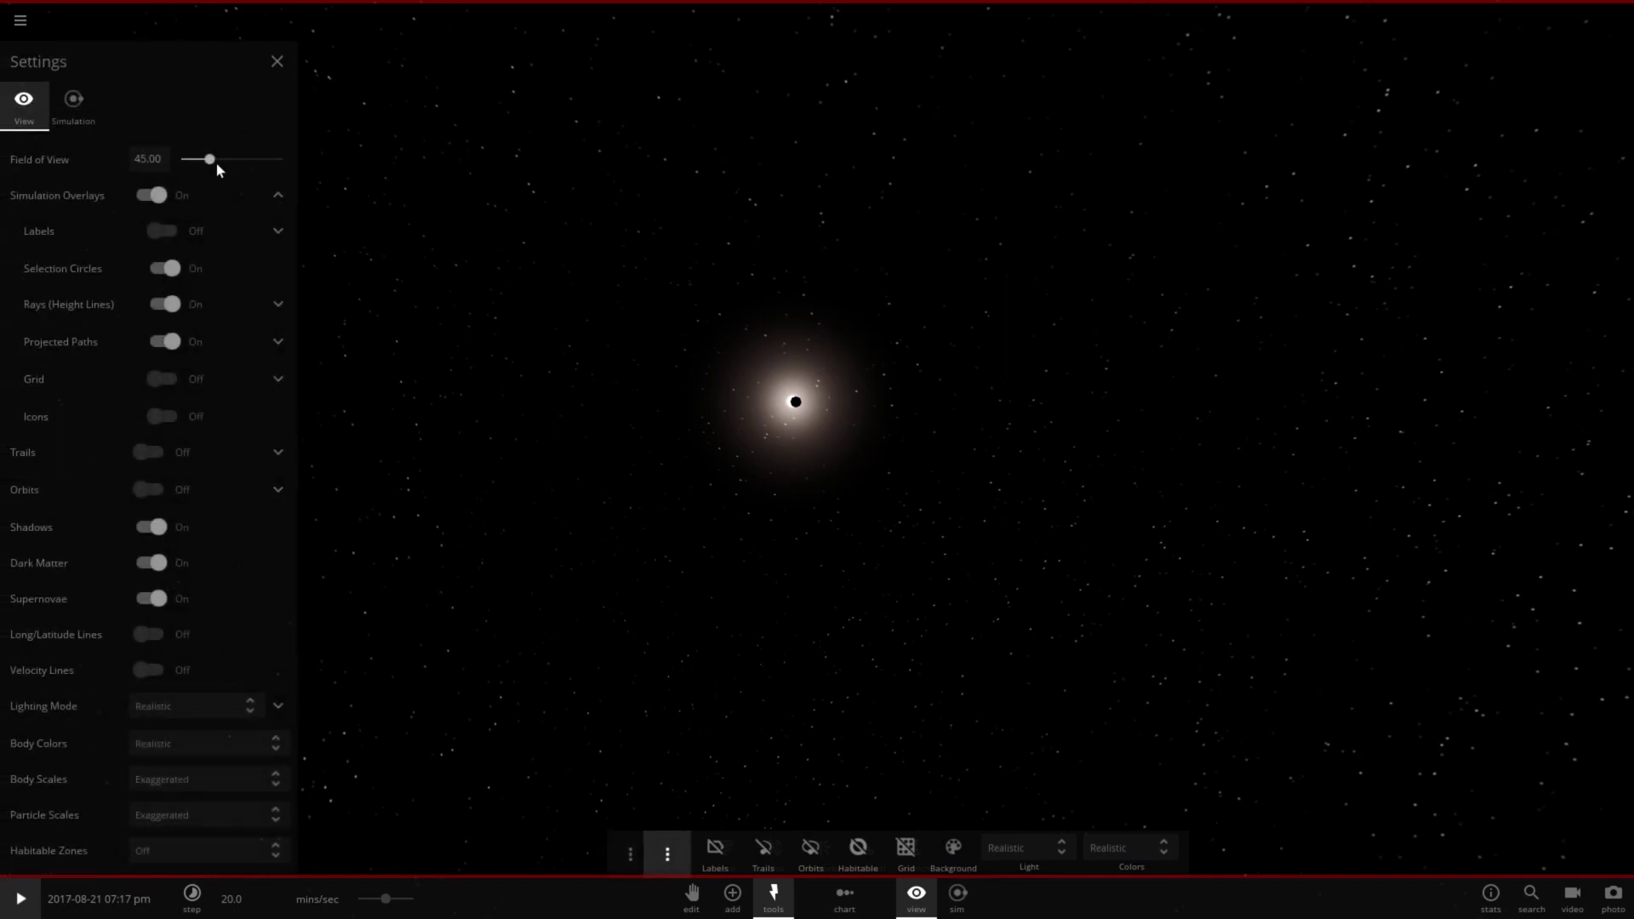
{"action": "mouse_move", "coordinate": [216, 163]}
{"action": "left_mouse_down"}
{"action": "mouse_move", "coordinate": [230, 164]}
{"action": "mouse_move", "coordinate": [195, 164]}
{"action": "left_mouse_up"}
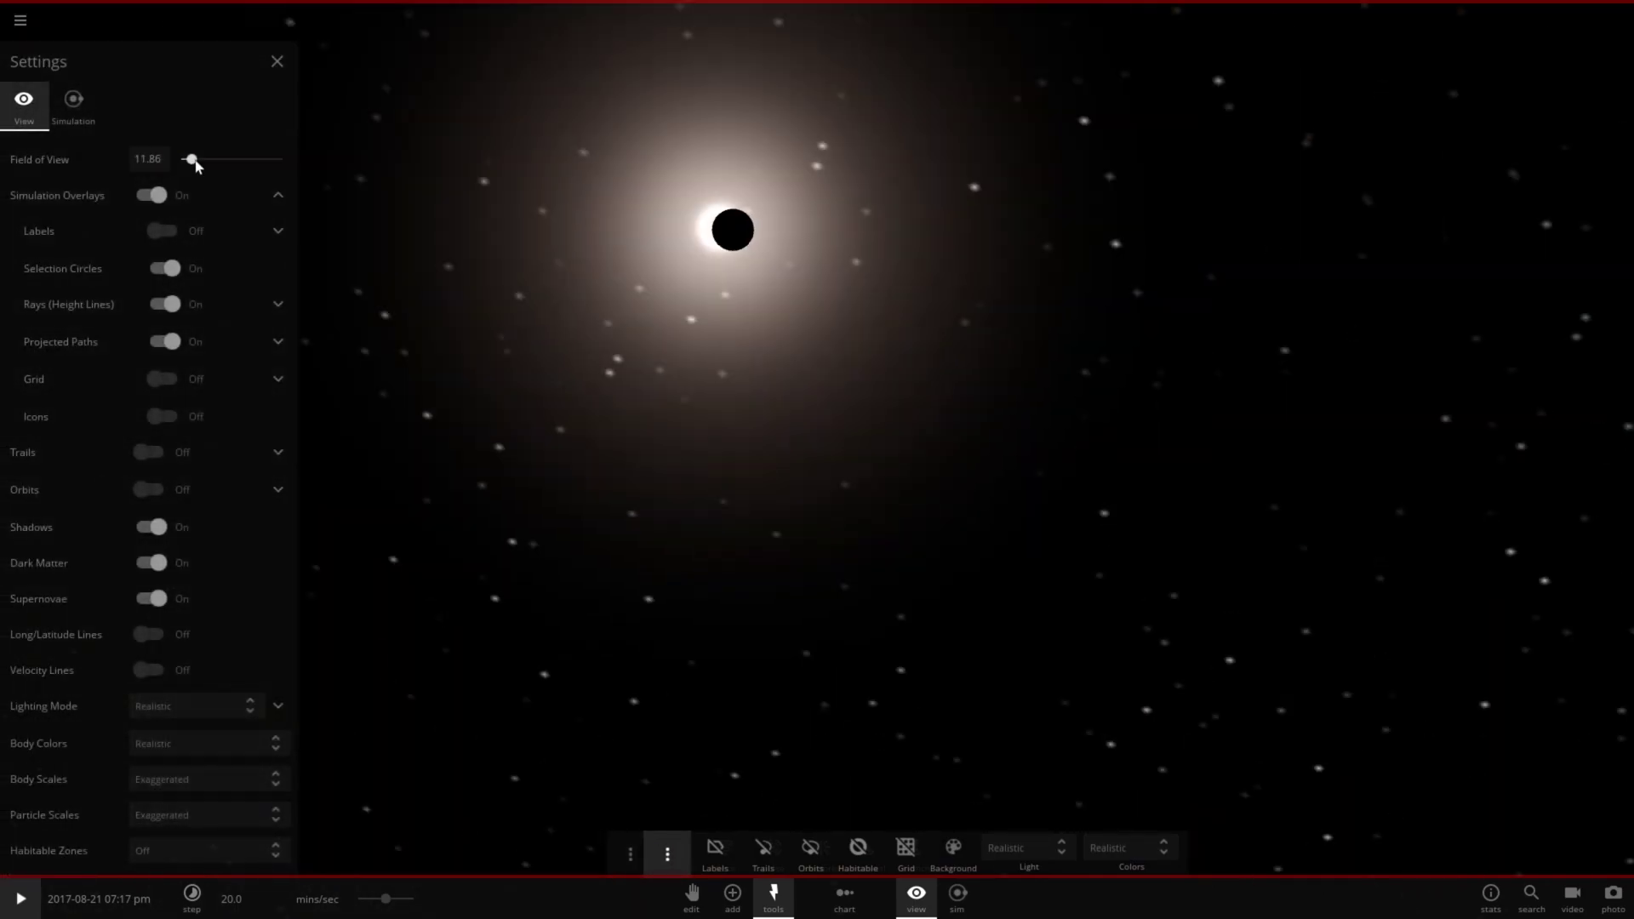
{"action": "right_click_drag", "start_coordinate": [712, 332], "coordinate": [710, 351]}
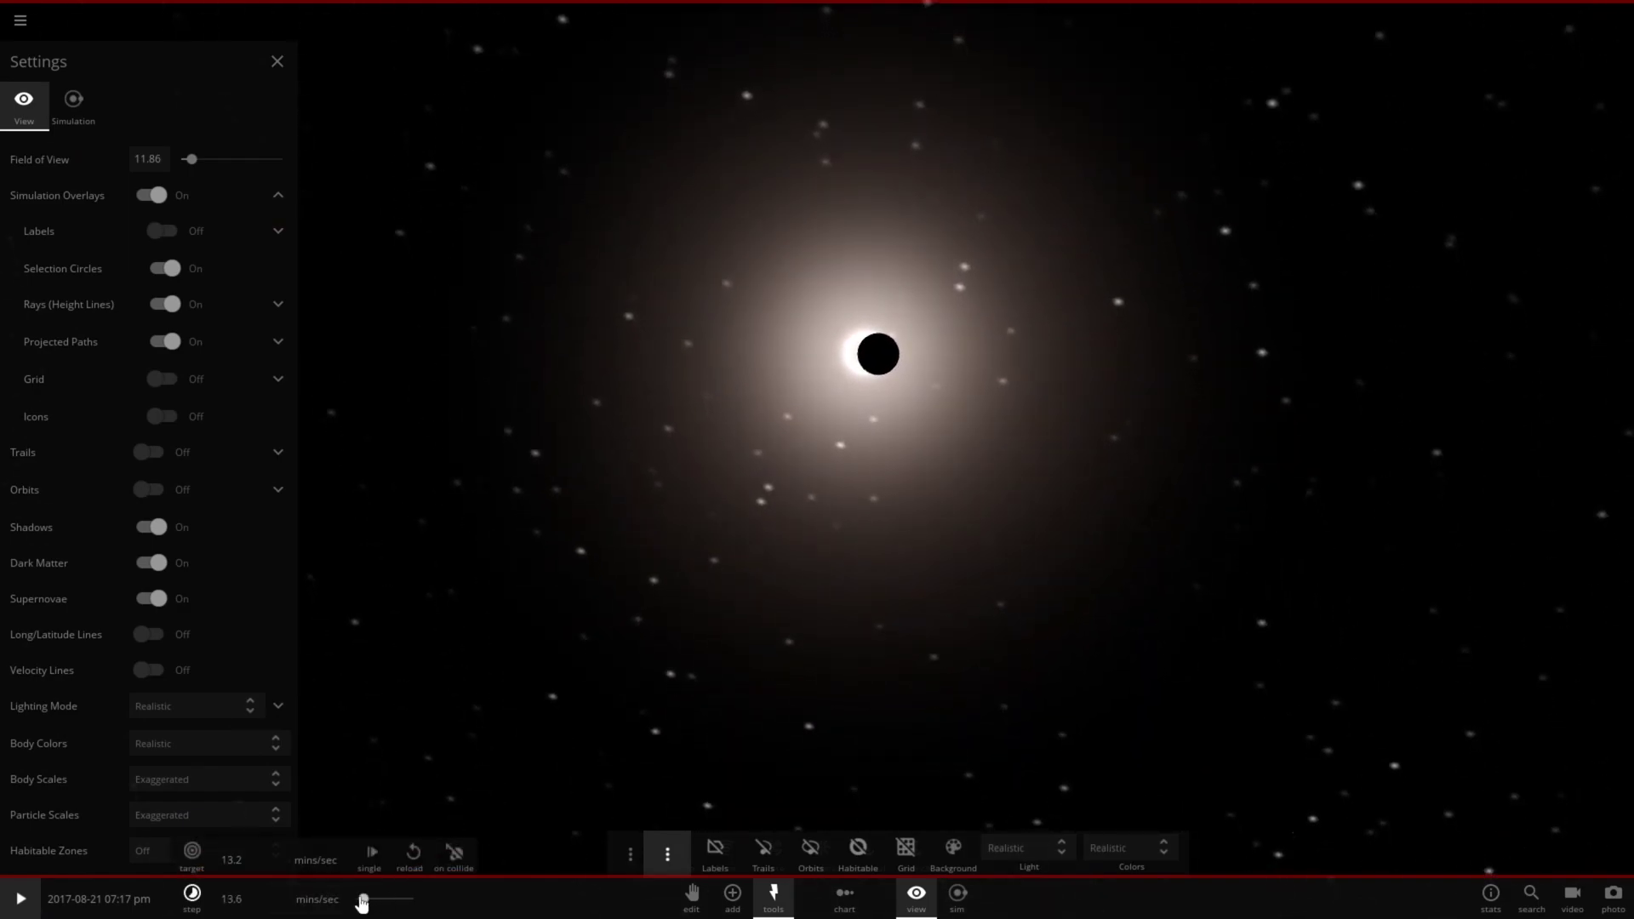
Run the eclipse at about 3.6 mins/sec, pause it at 07:28 pm and close the view settings
{"action": "left_click", "coordinate": [23, 907]}
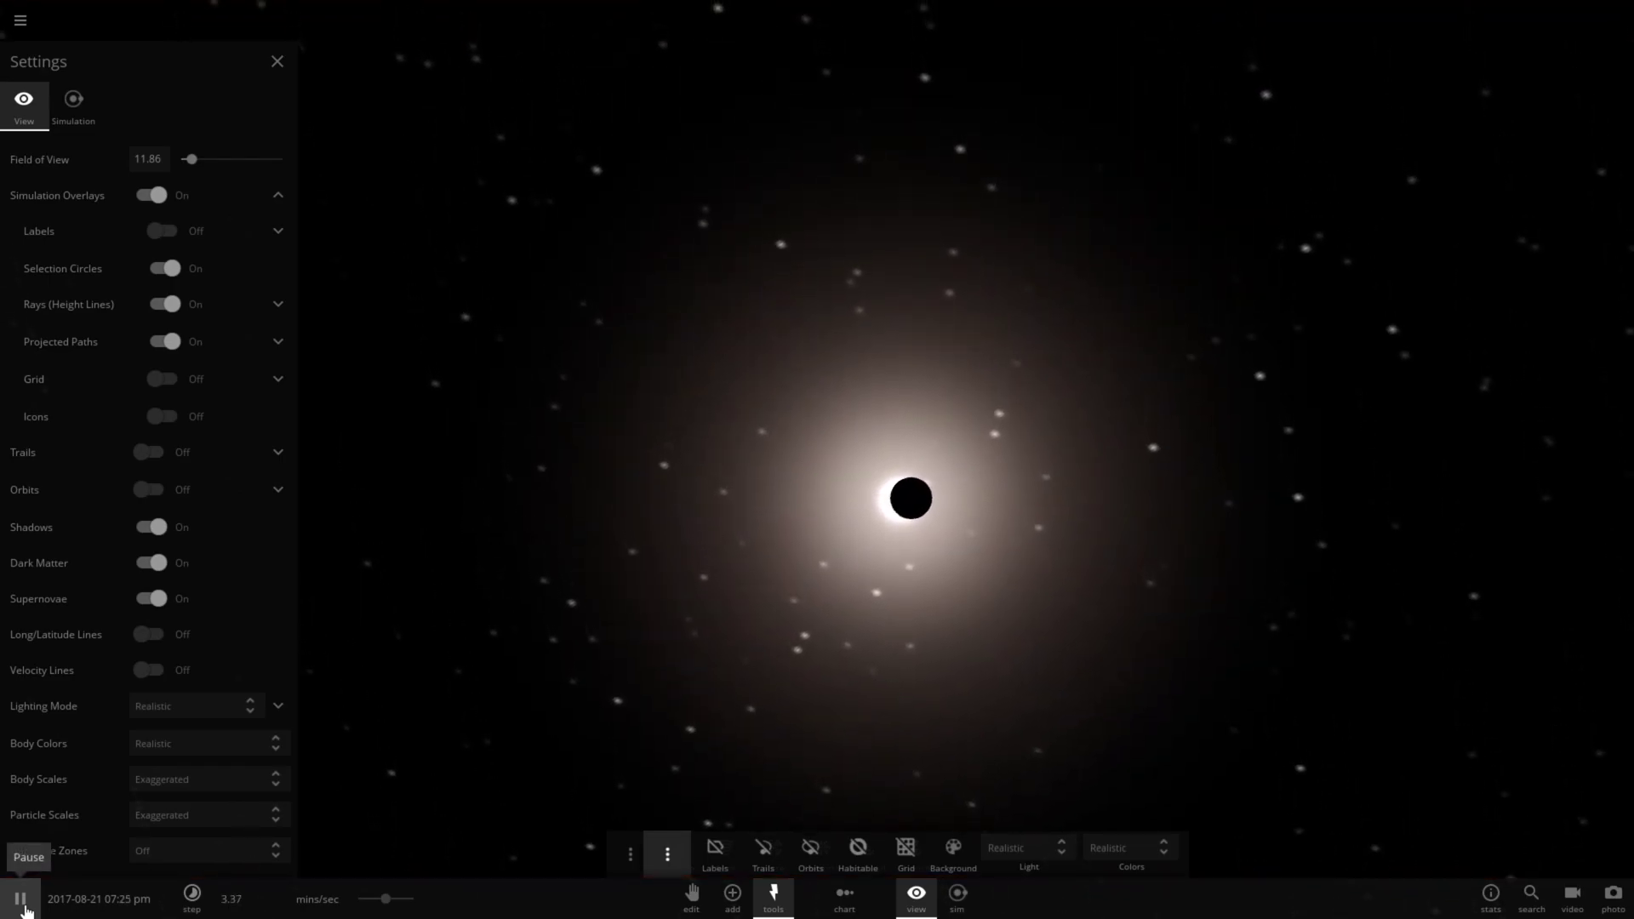
{"action": "left_click", "coordinate": [23, 902]}
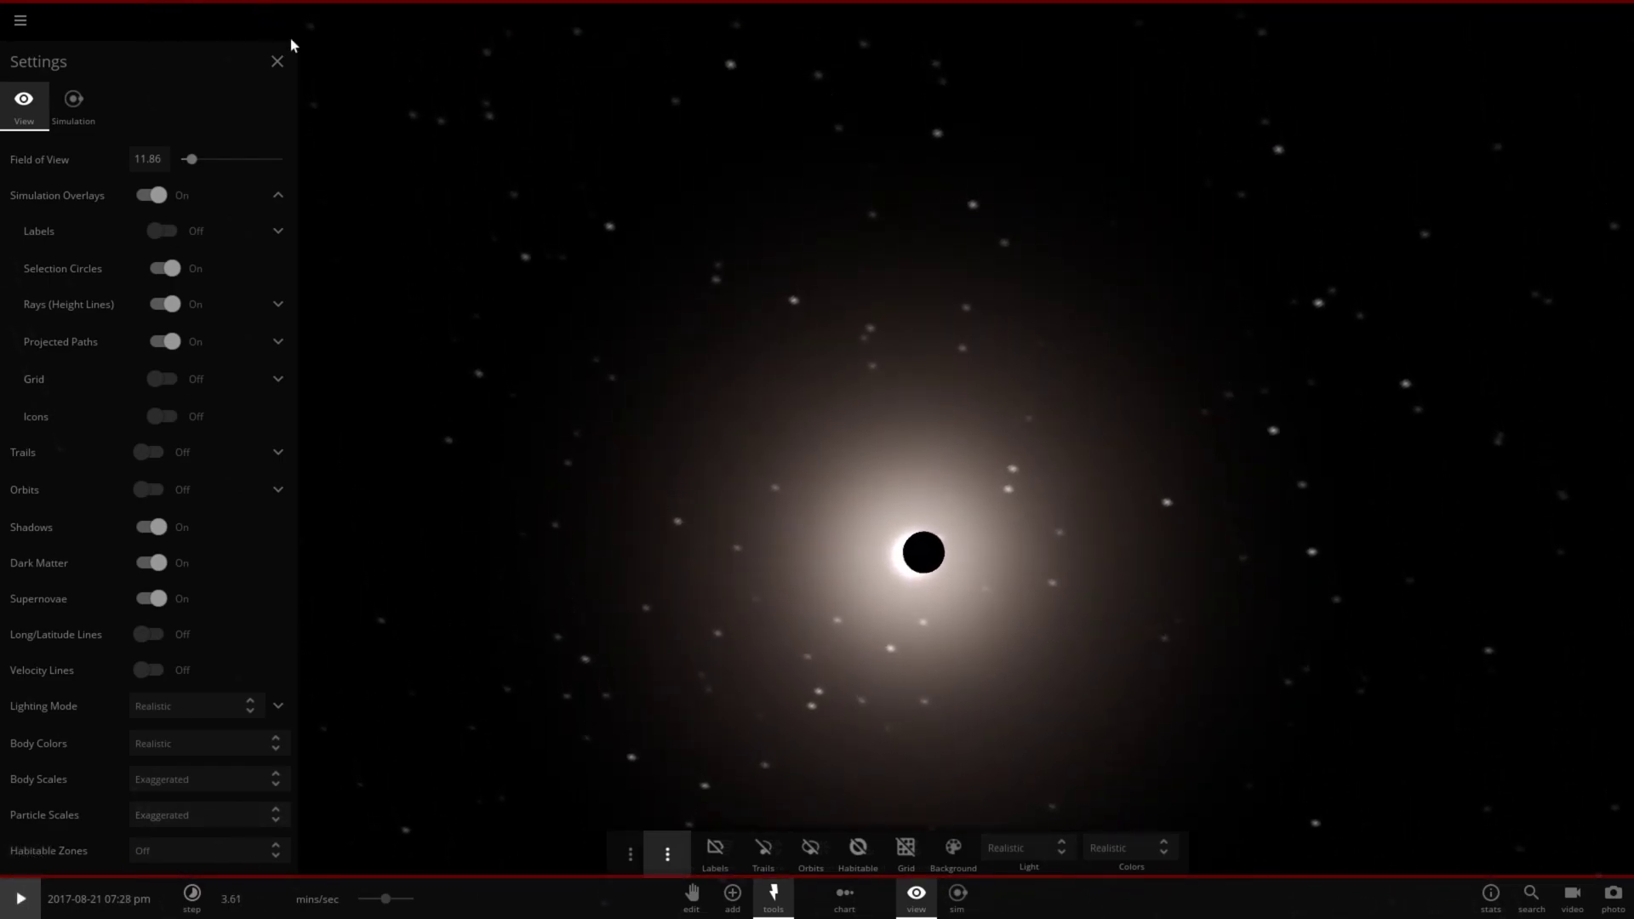
{"action": "left_click", "coordinate": [276, 61]}
Open the "Total Solar Eclipse on August 21, 2017 - Close Up" simulation and pause it at 05:59 pm with the shadow over North America
{"action": "left_click", "coordinate": [21, 22]}
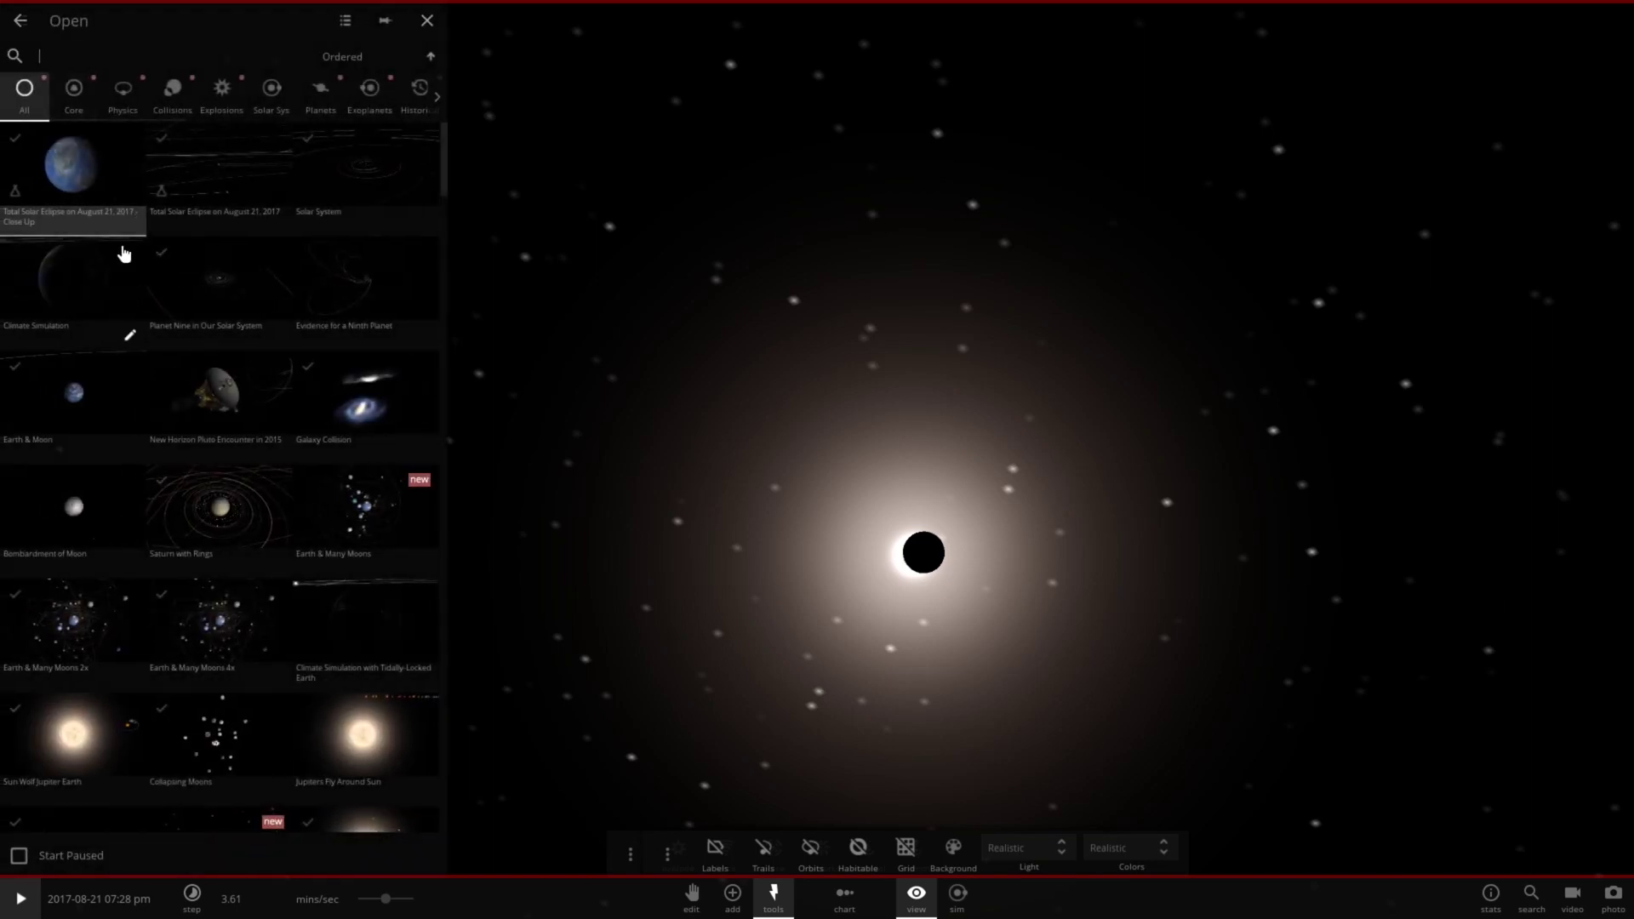
{"action": "left_click", "coordinate": [73, 183]}
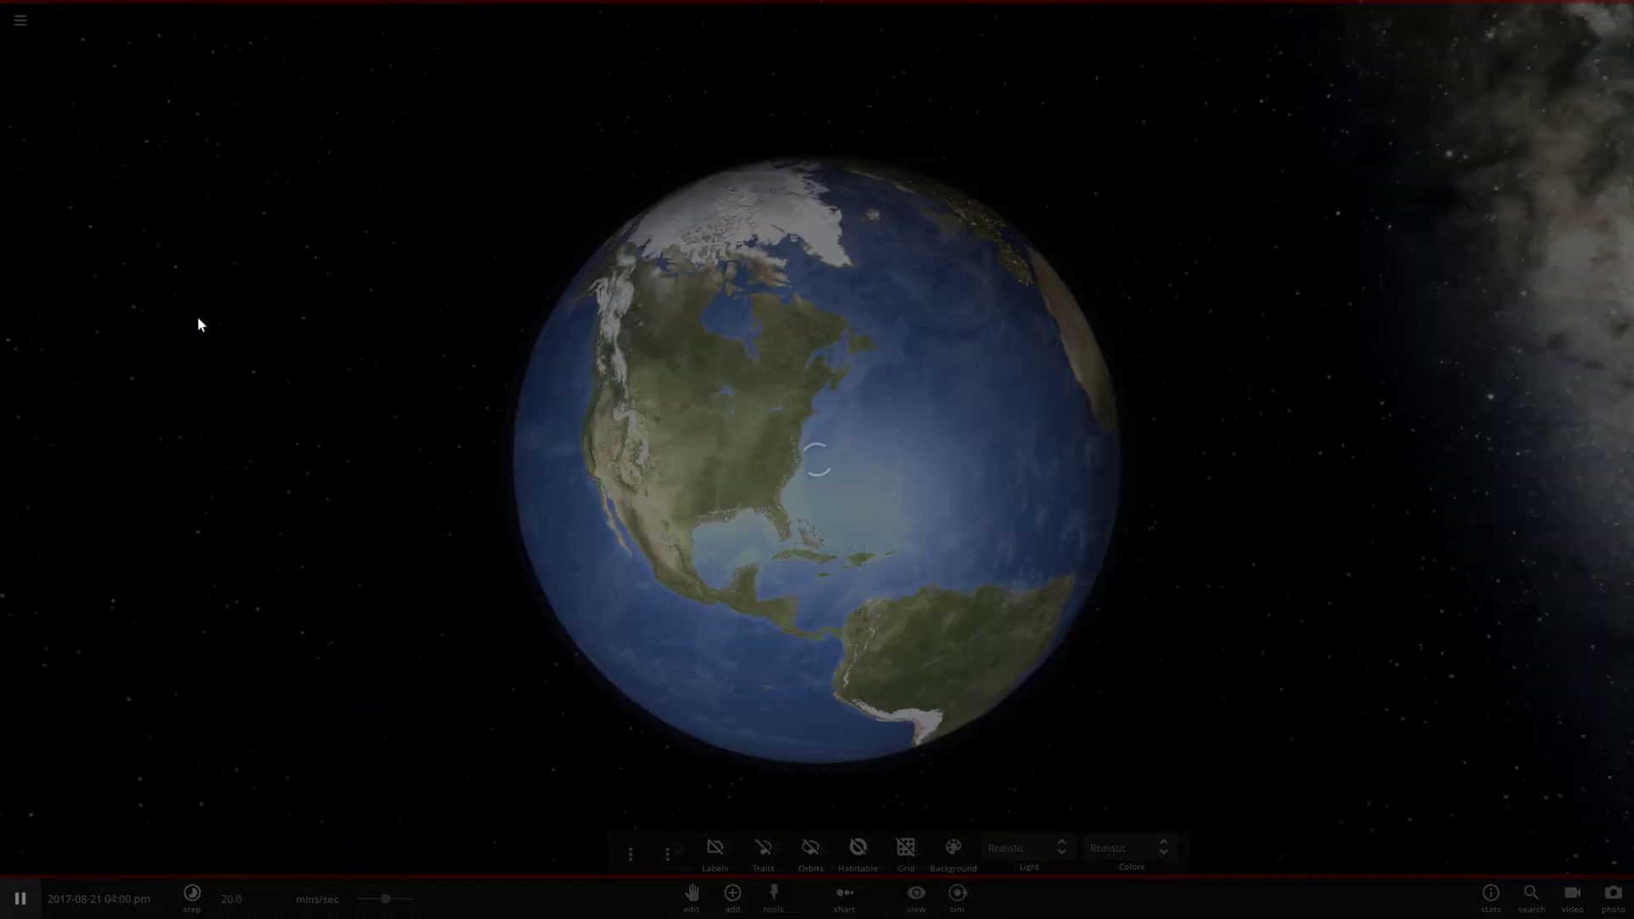
{"action": "left_click", "coordinate": [21, 898]}
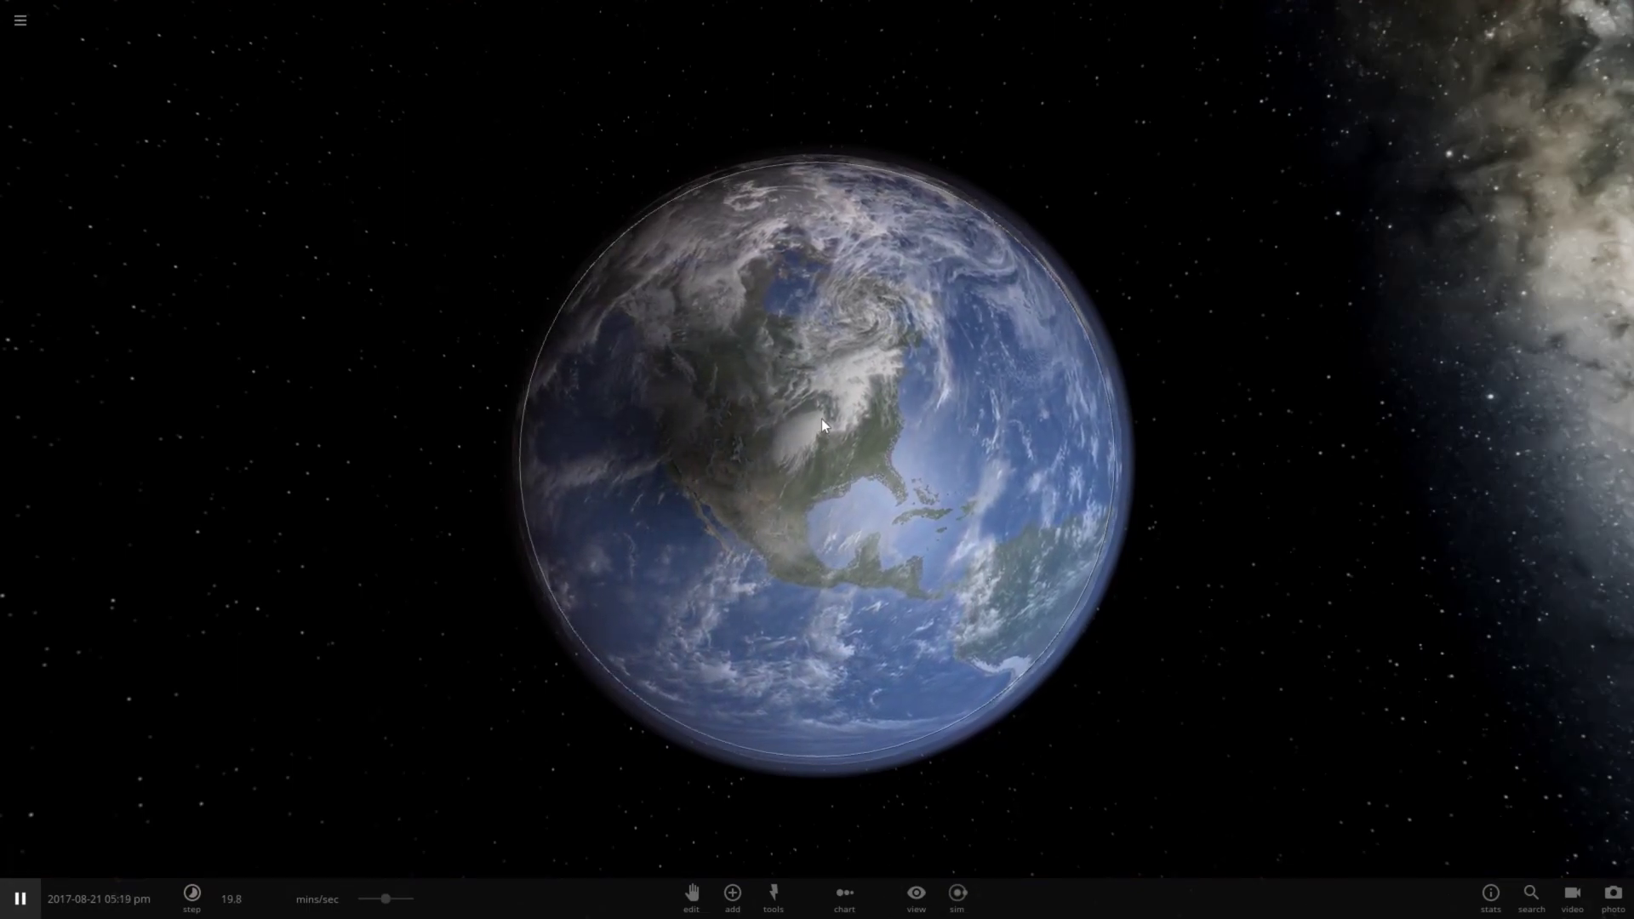
{"action": "key", "text": "space"}
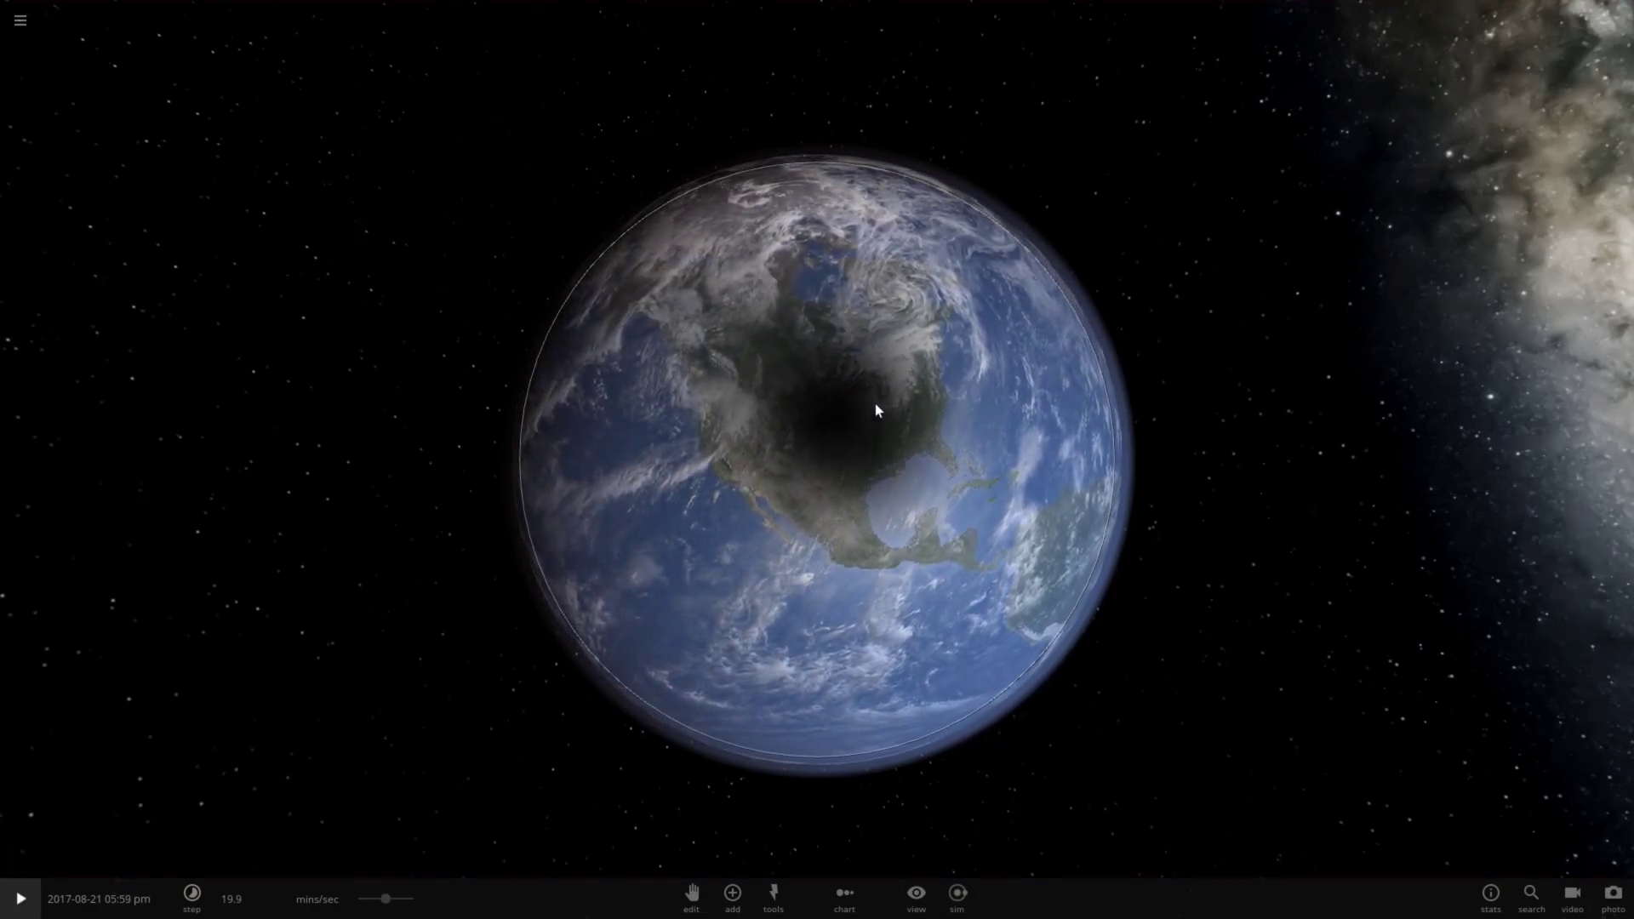
Move down through the Moon's shadow to Earth's surface and look up at the Sun eclipsed by the Moon
{"action": "scroll", "coordinate": [861, 414], "scroll_direction": "up", "scroll_amount": 5}
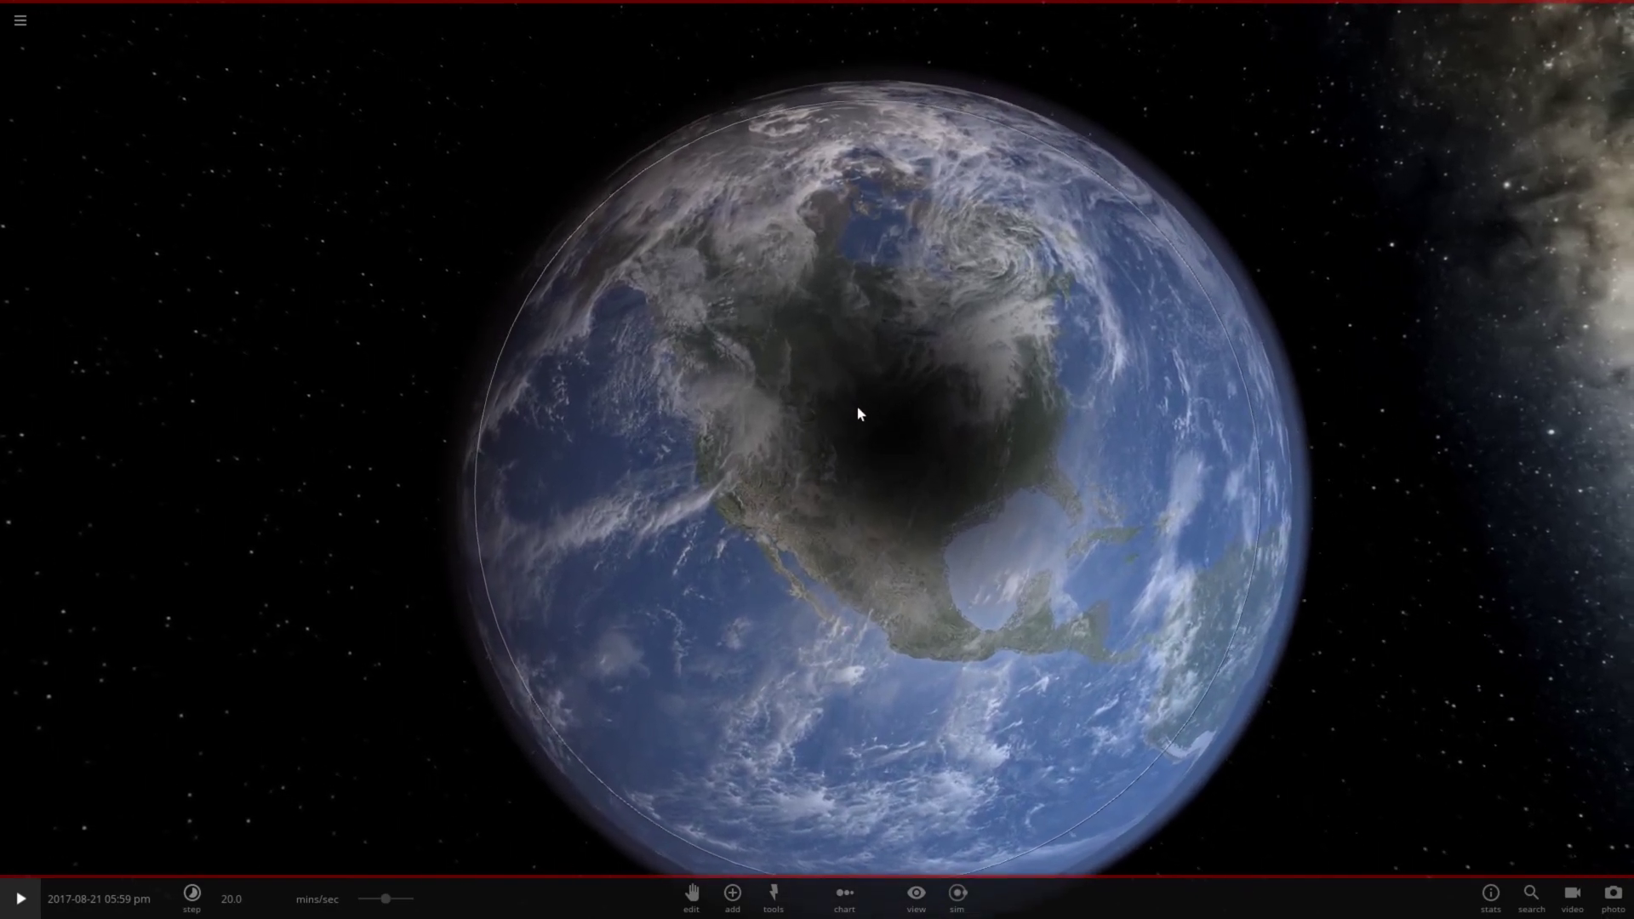
{"action": "scroll", "coordinate": [887, 402], "scroll_direction": "up", "scroll_amount": 5}
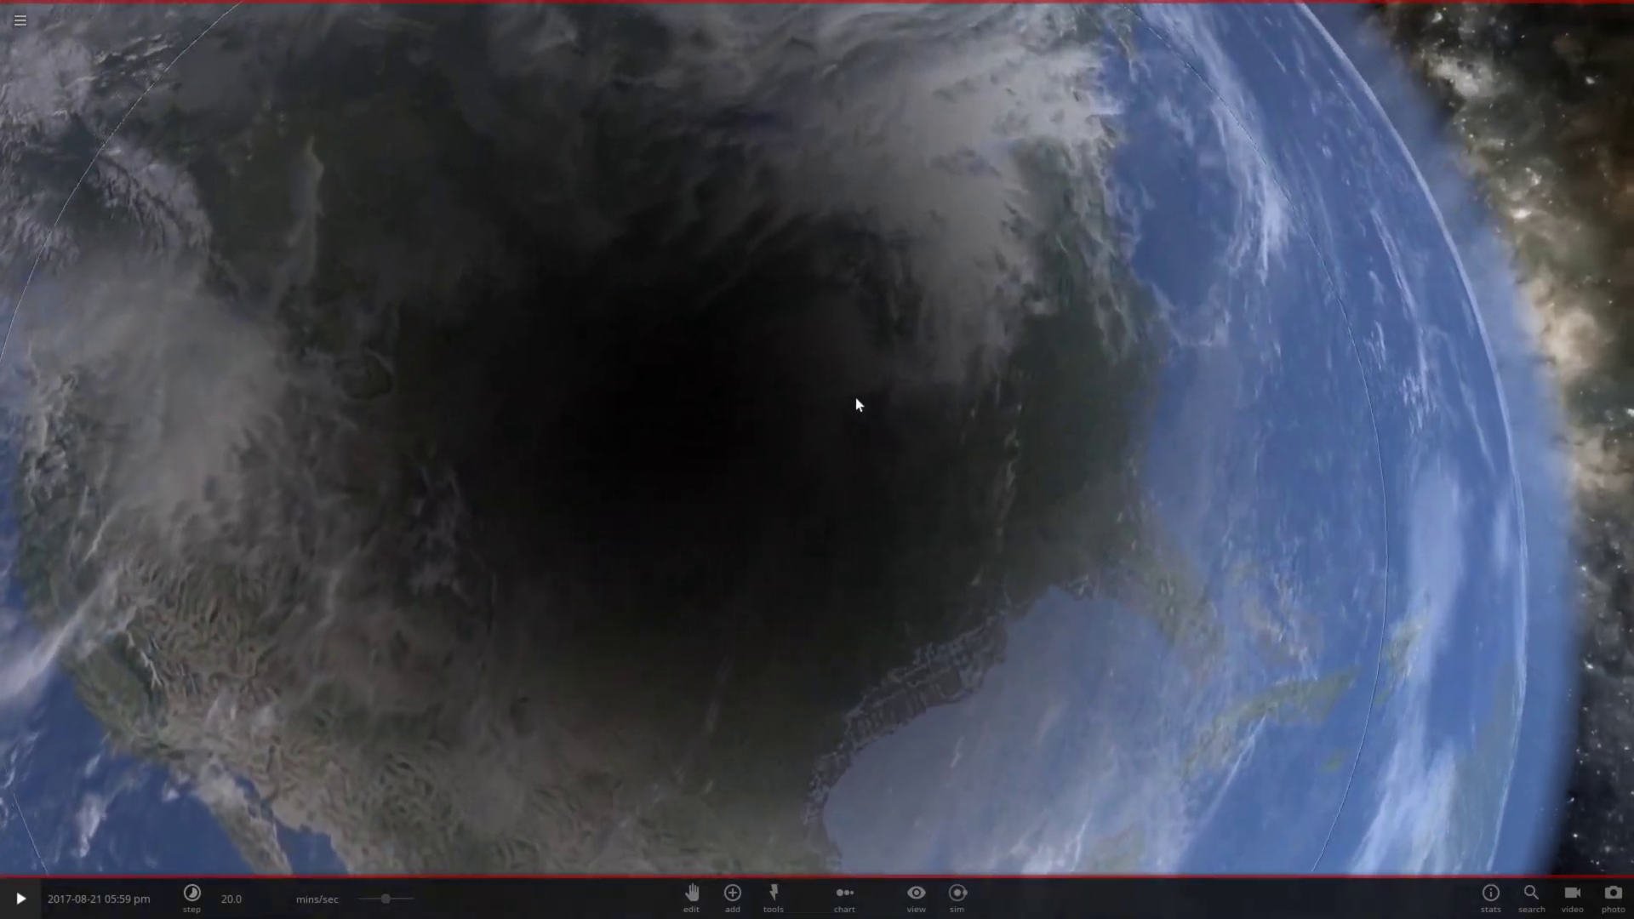
{"action": "scroll", "coordinate": [860, 393], "scroll_direction": "up", "scroll_amount": 5}
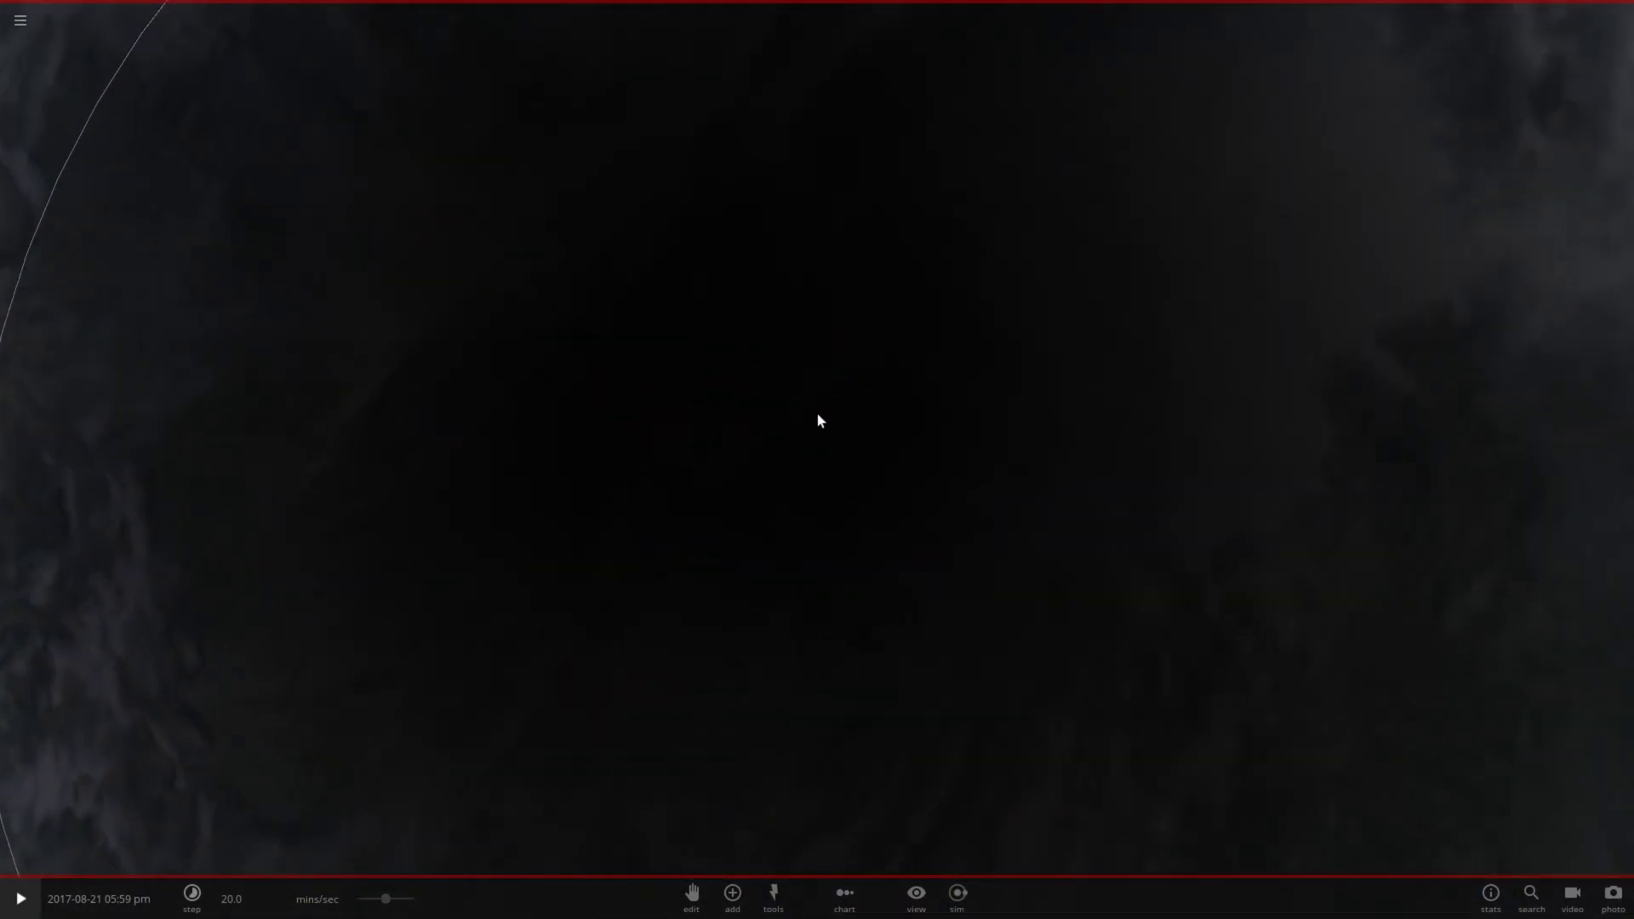
{"action": "scroll", "coordinate": [817, 418], "scroll_direction": "up", "scroll_amount": 3}
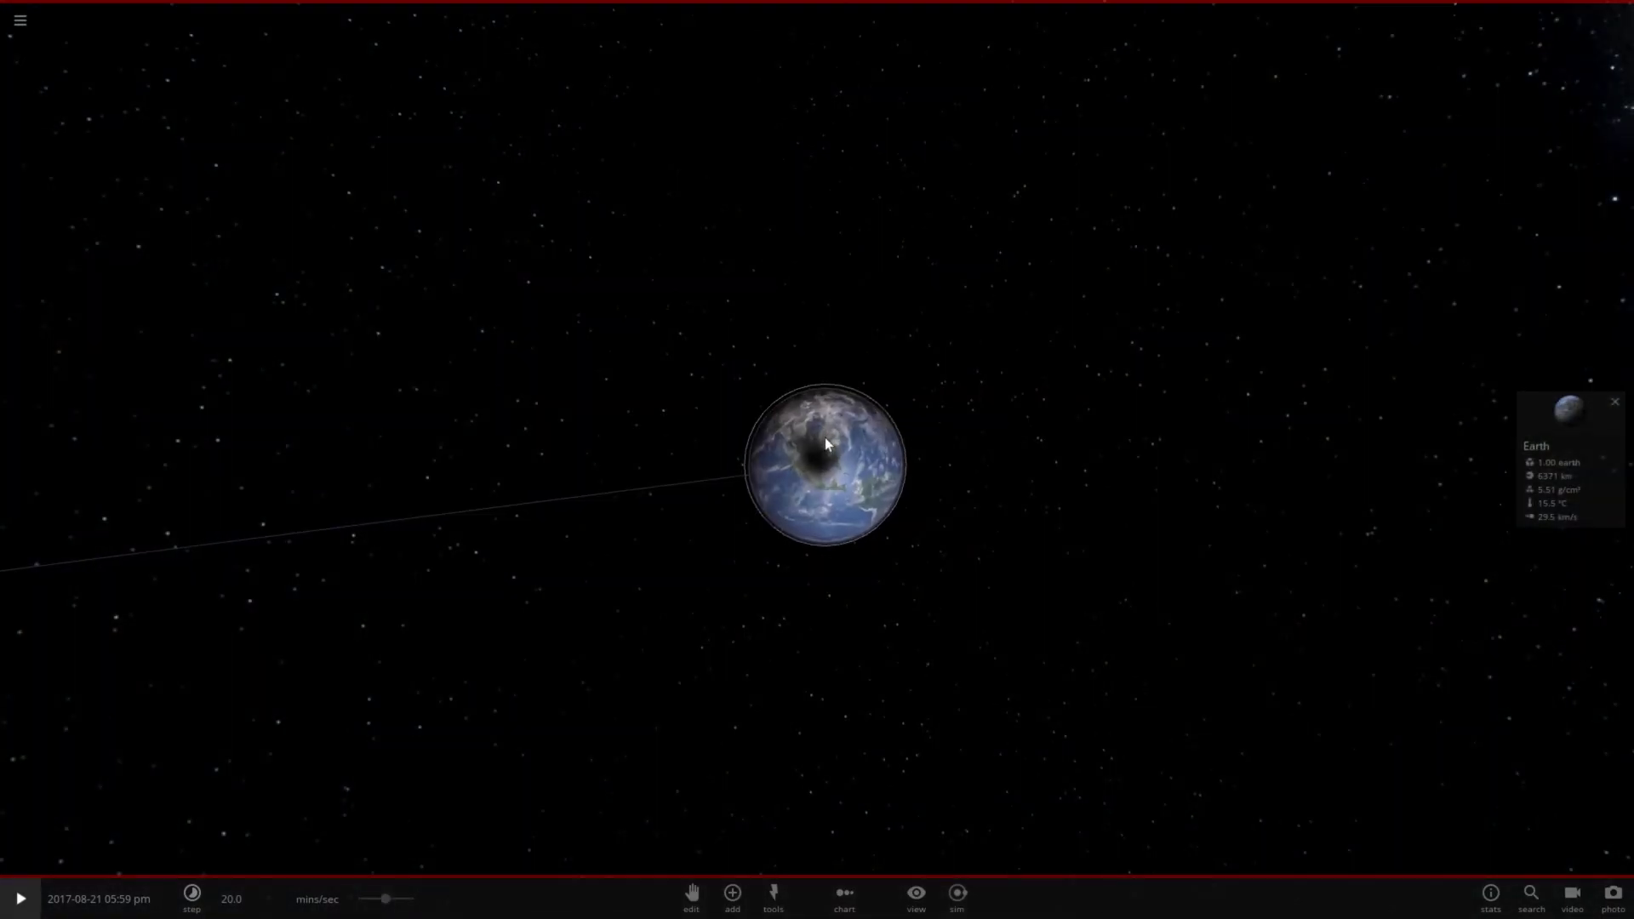
{"action": "scroll", "coordinate": [825, 437], "scroll_direction": "up", "scroll_amount": 3}
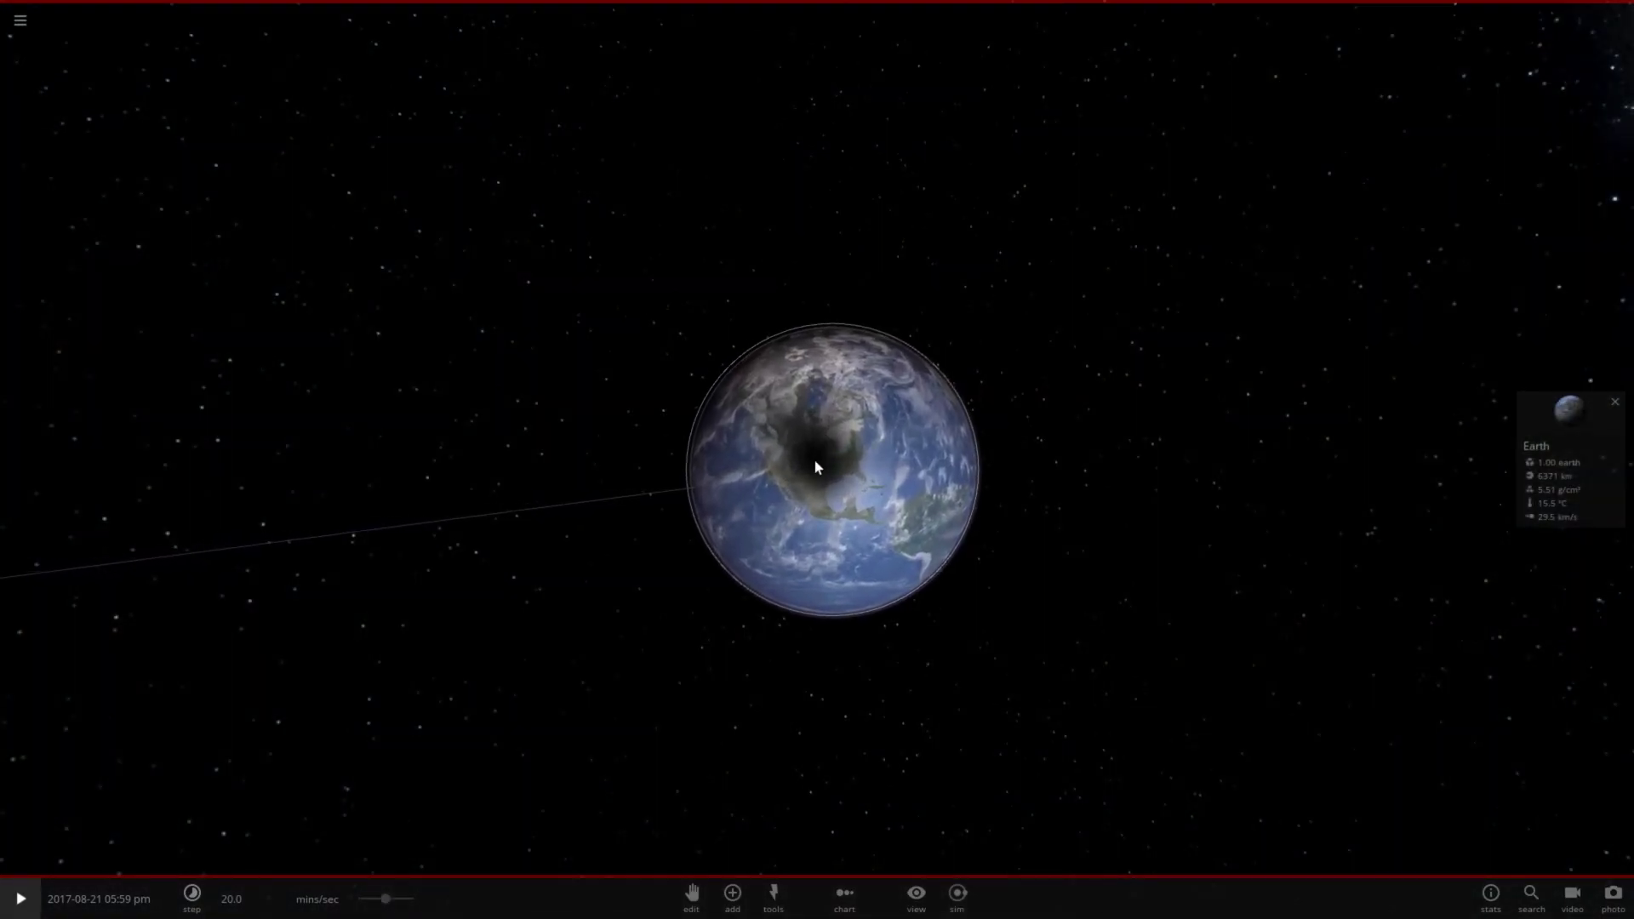
{"action": "scroll", "coordinate": [808, 453], "scroll_direction": "up", "scroll_amount": 4}
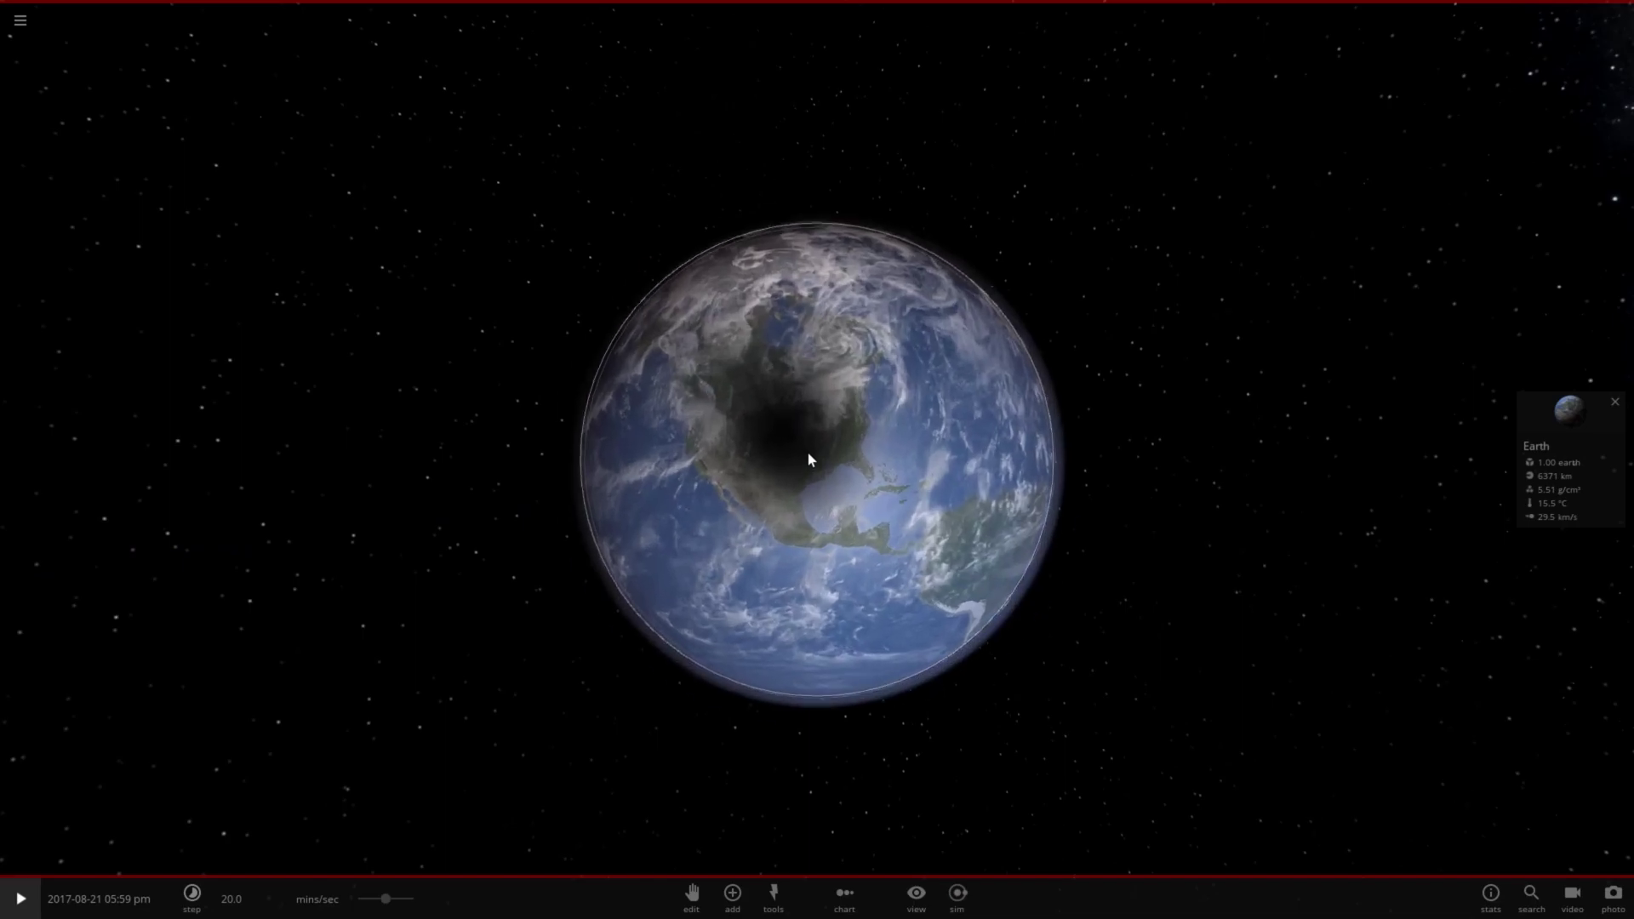
{"action": "scroll", "coordinate": [826, 451], "scroll_direction": "up", "scroll_amount": 4}
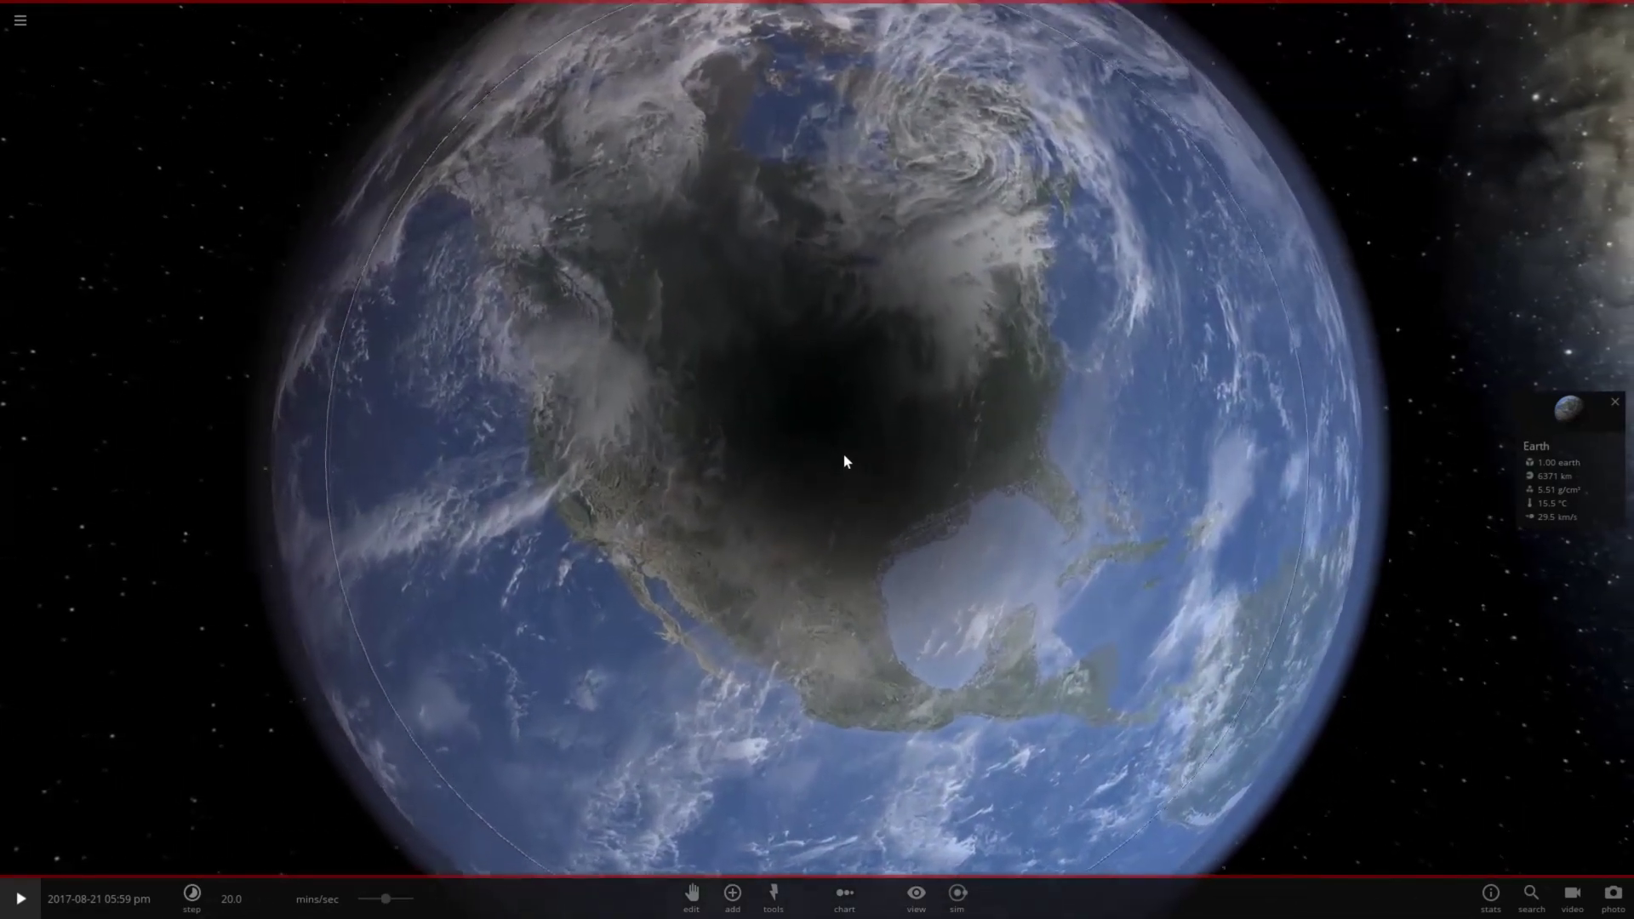
{"action": "scroll", "coordinate": [846, 434], "scroll_direction": "up", "scroll_amount": 2}
{"action": "scroll", "coordinate": [852, 428], "scroll_direction": "up", "scroll_amount": 6}
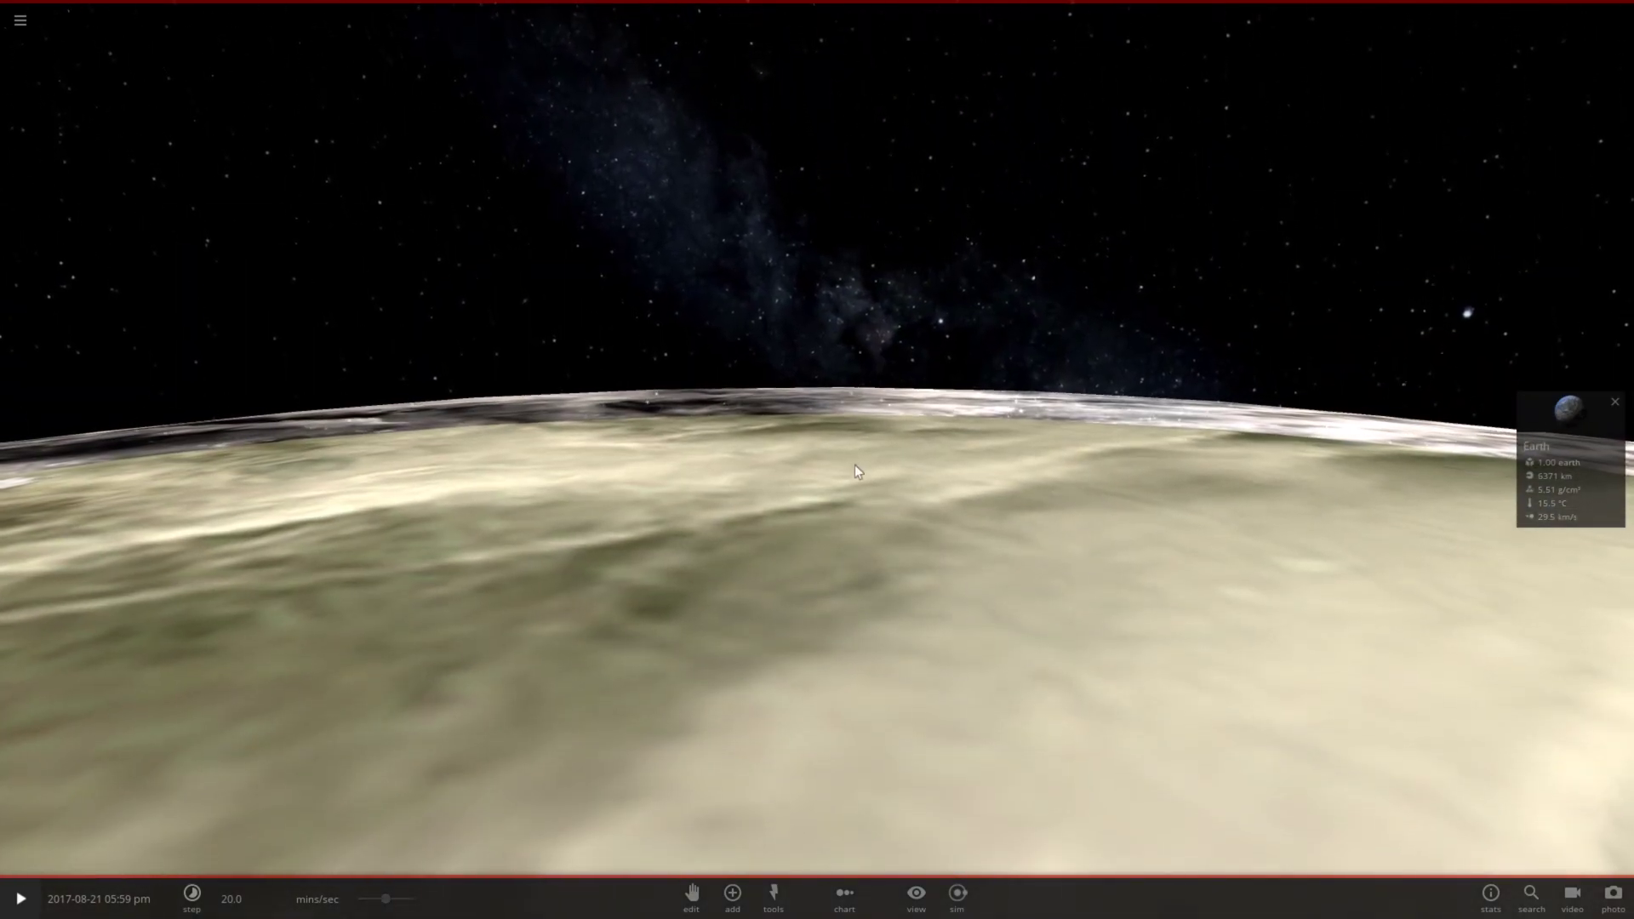
{"action": "left_click_drag", "start_coordinate": [857, 467], "coordinate": [745, 3]}
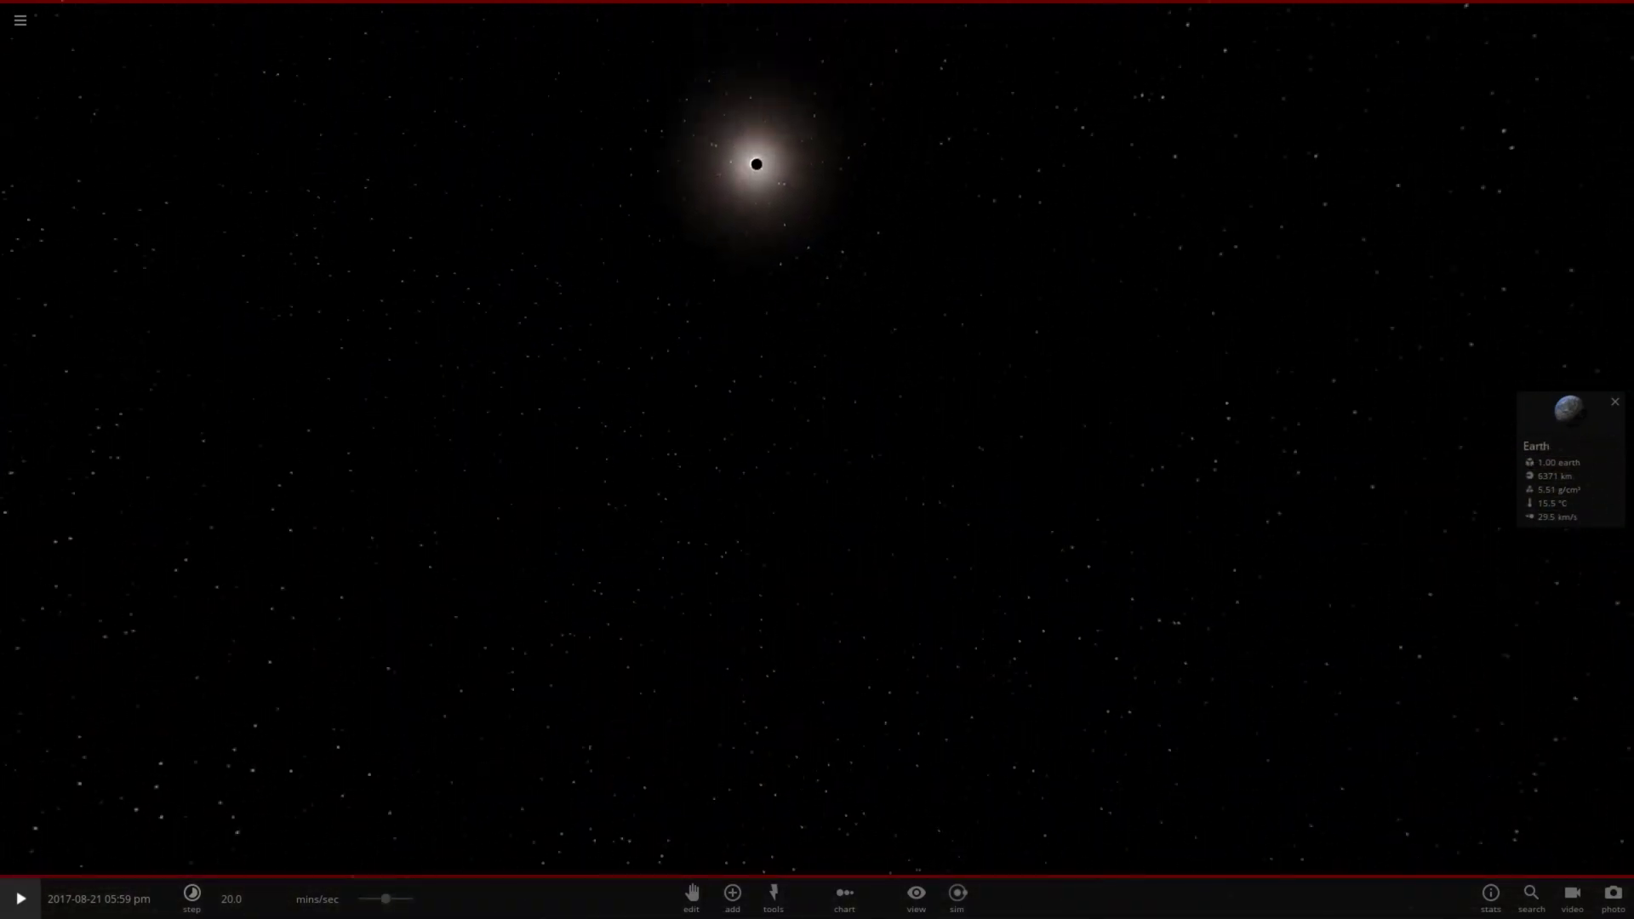
{"action": "left_click_drag", "start_coordinate": [673, 271], "coordinate": [253, 475]}
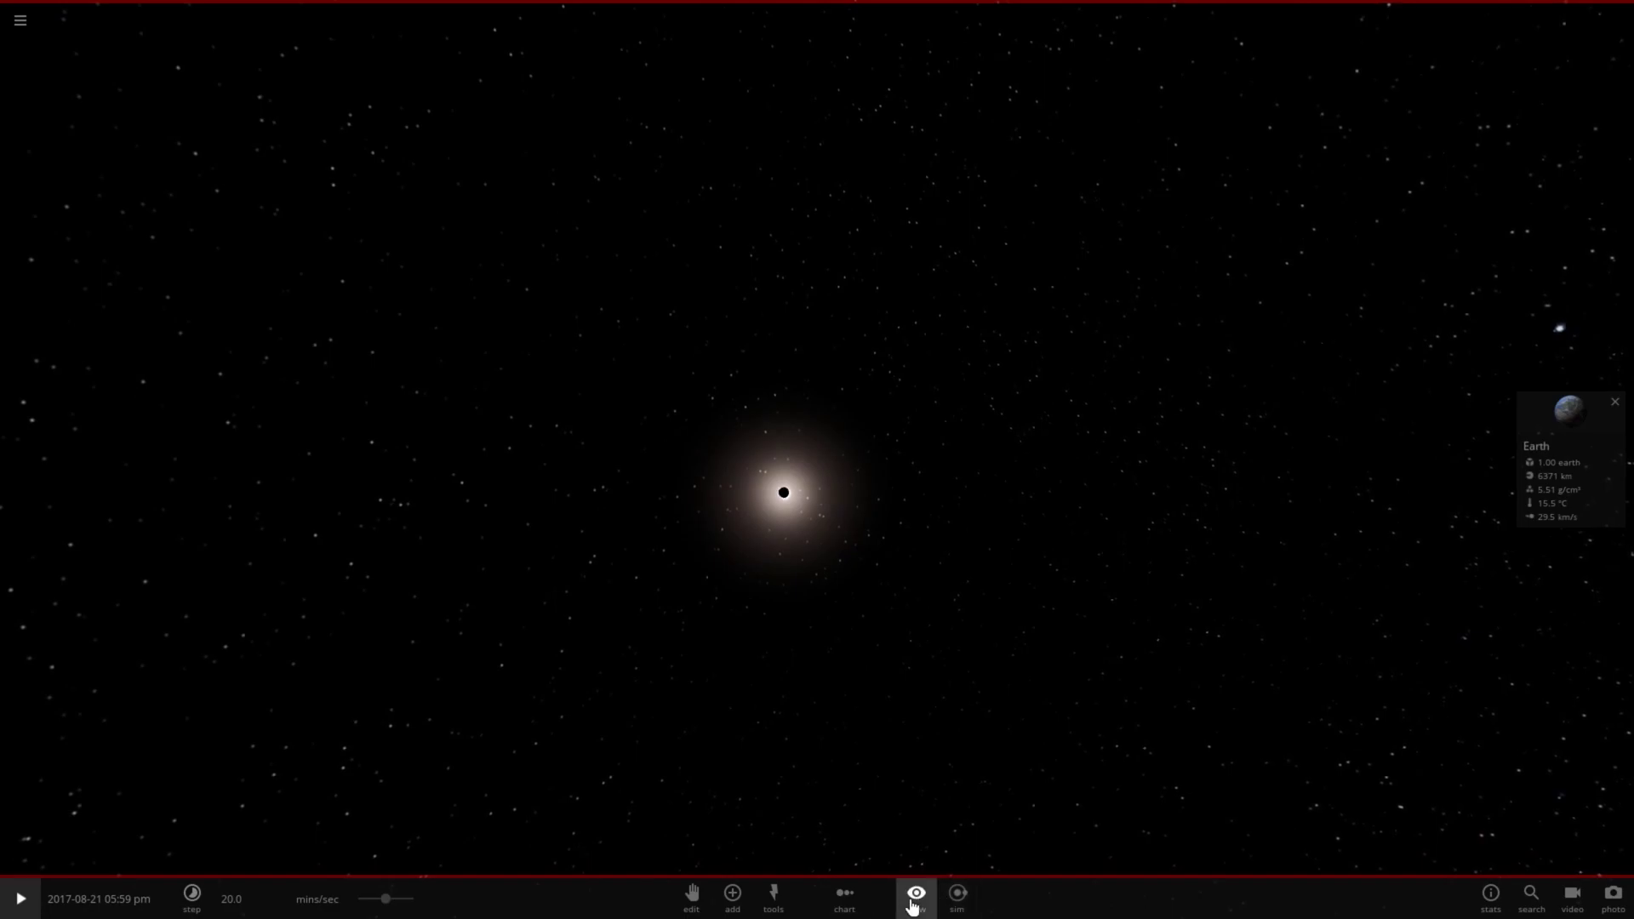
Reduce the field of view to 7.13 to magnify the eclipsed Sun and bring it to the middle of the view
{"action": "left_click", "coordinate": [668, 855]}
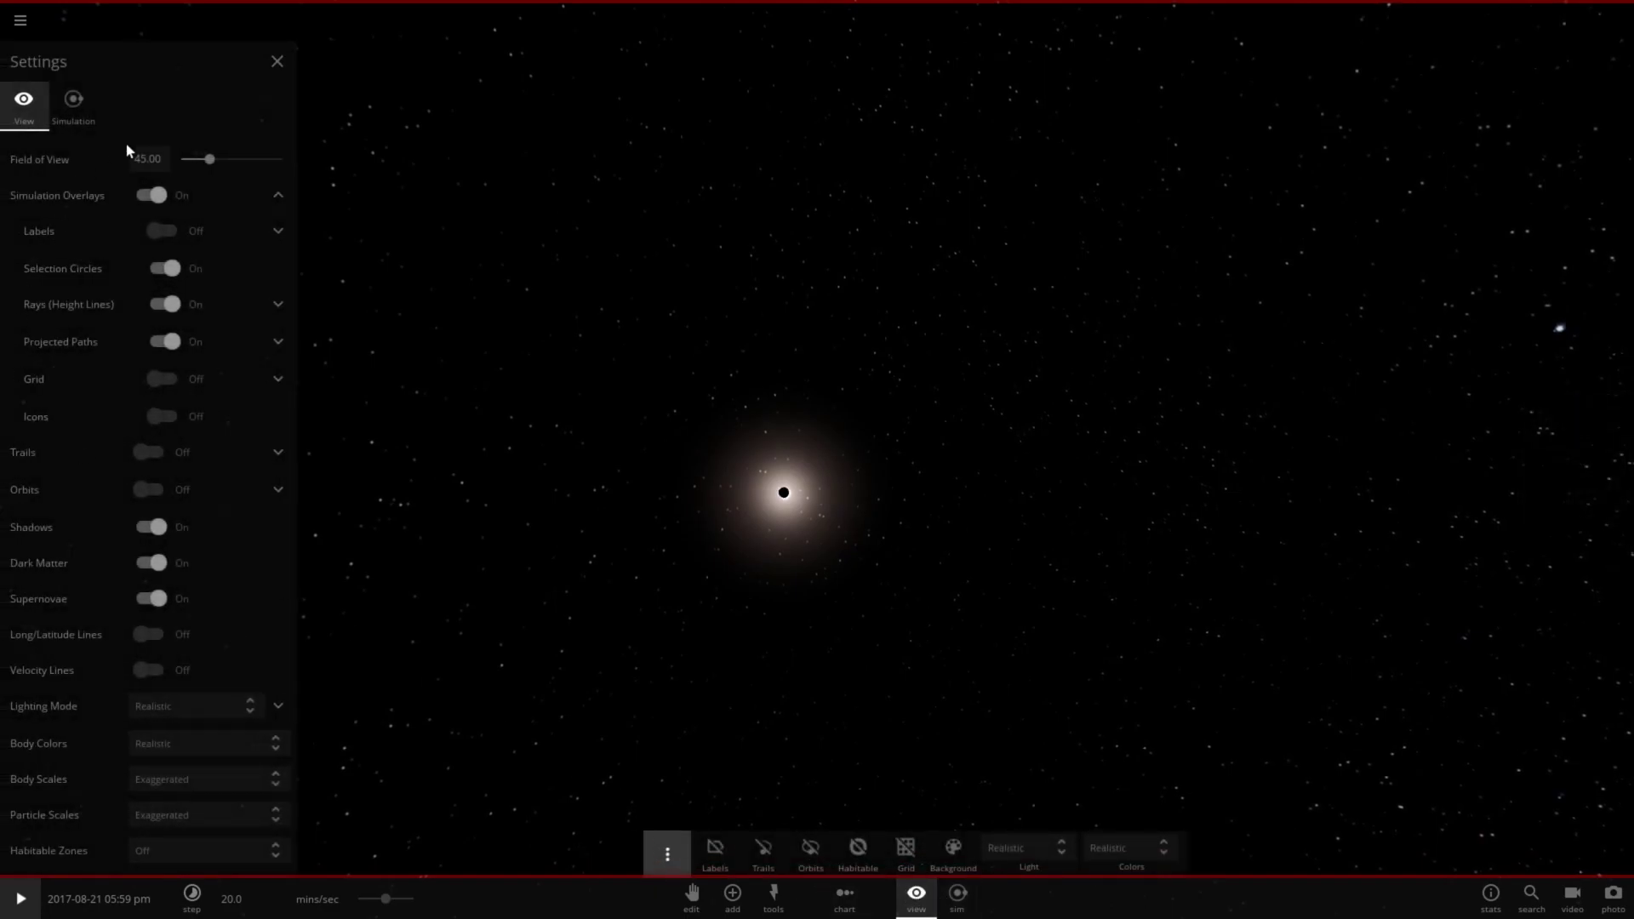
{"action": "left_click_drag", "start_coordinate": [207, 162], "coordinate": [189, 162]}
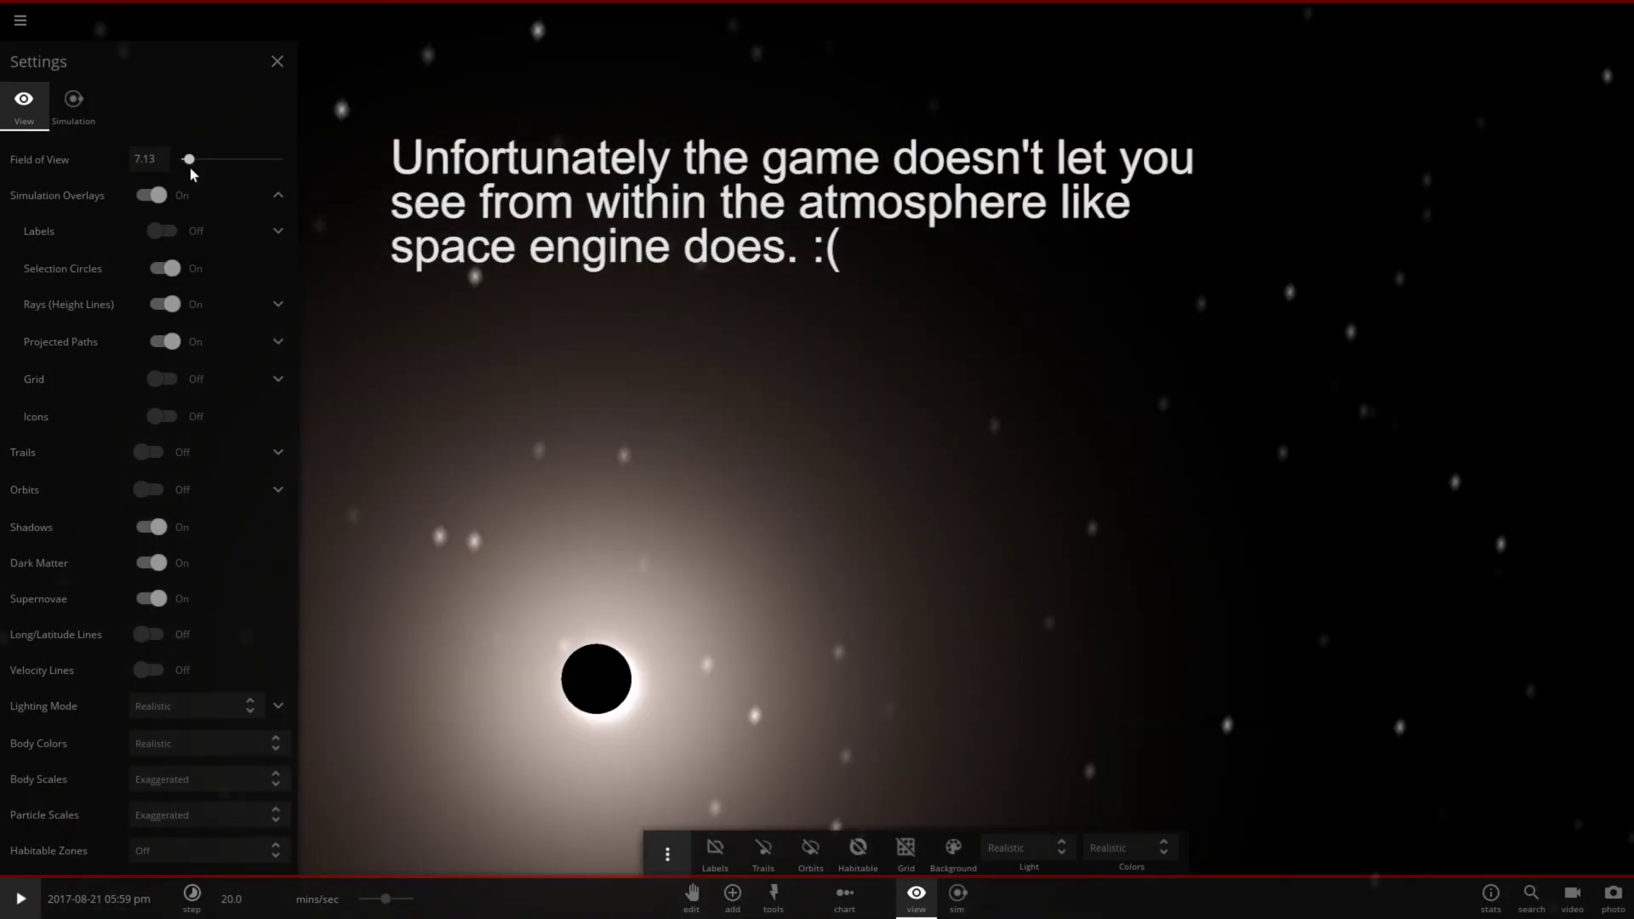
{"action": "right_click_drag", "start_coordinate": [640, 362], "coordinate": [631, 364]}
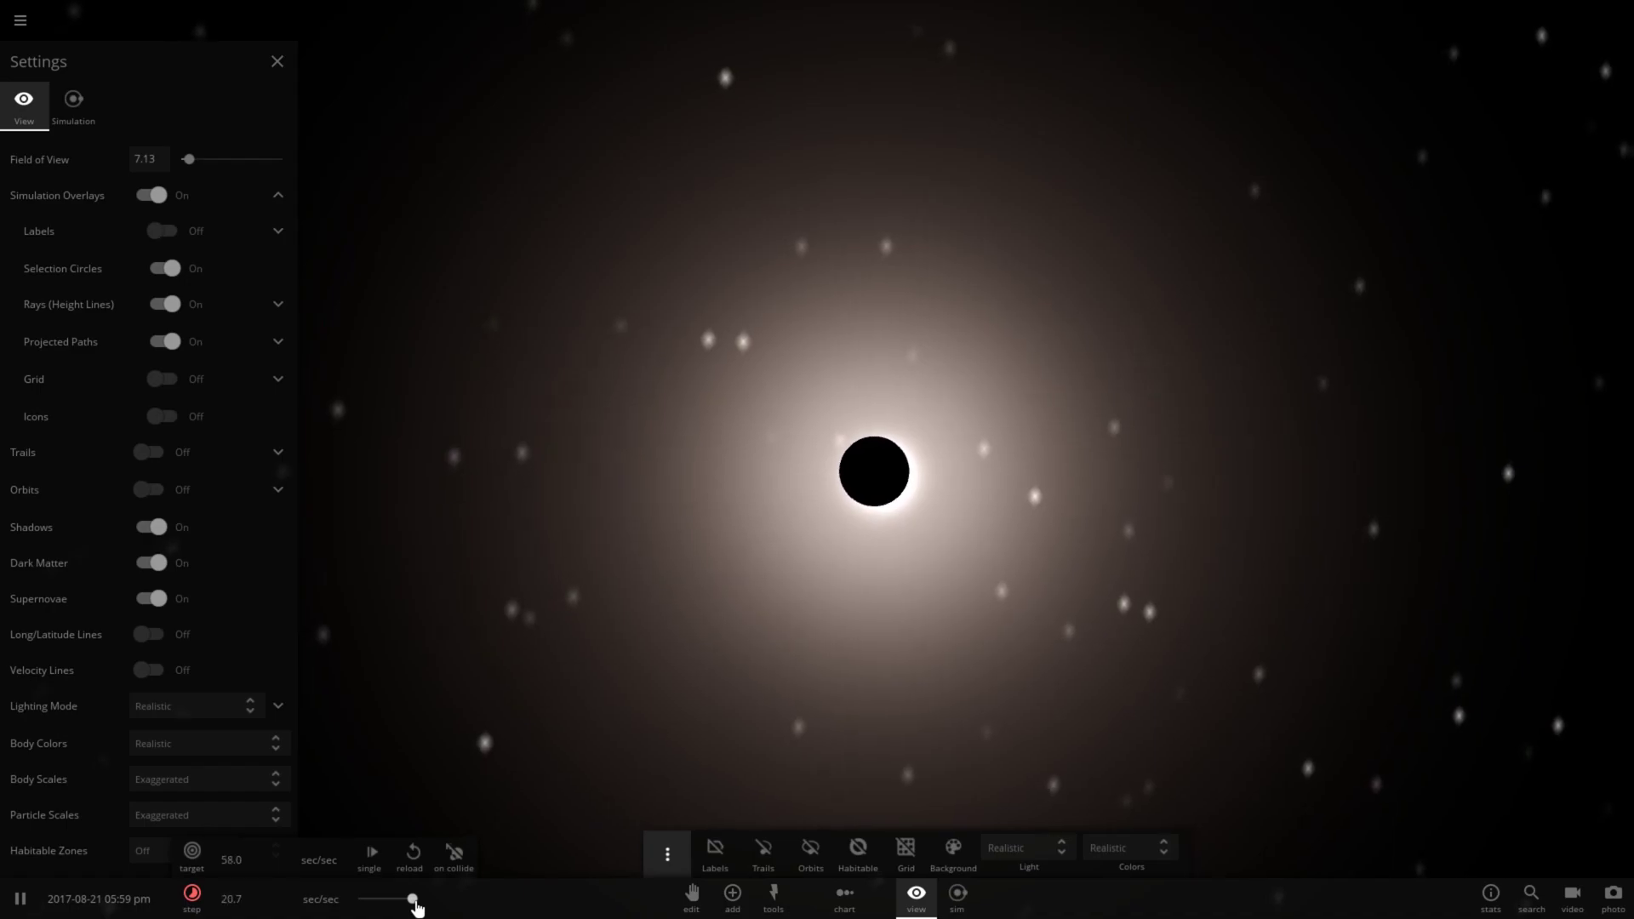
Run the eclipse at about 58 sec/sec, follow the Sun as the Moon moves off it, and close the view settings
{"action": "left_click_drag", "start_coordinate": [415, 903], "coordinate": [414, 905]}
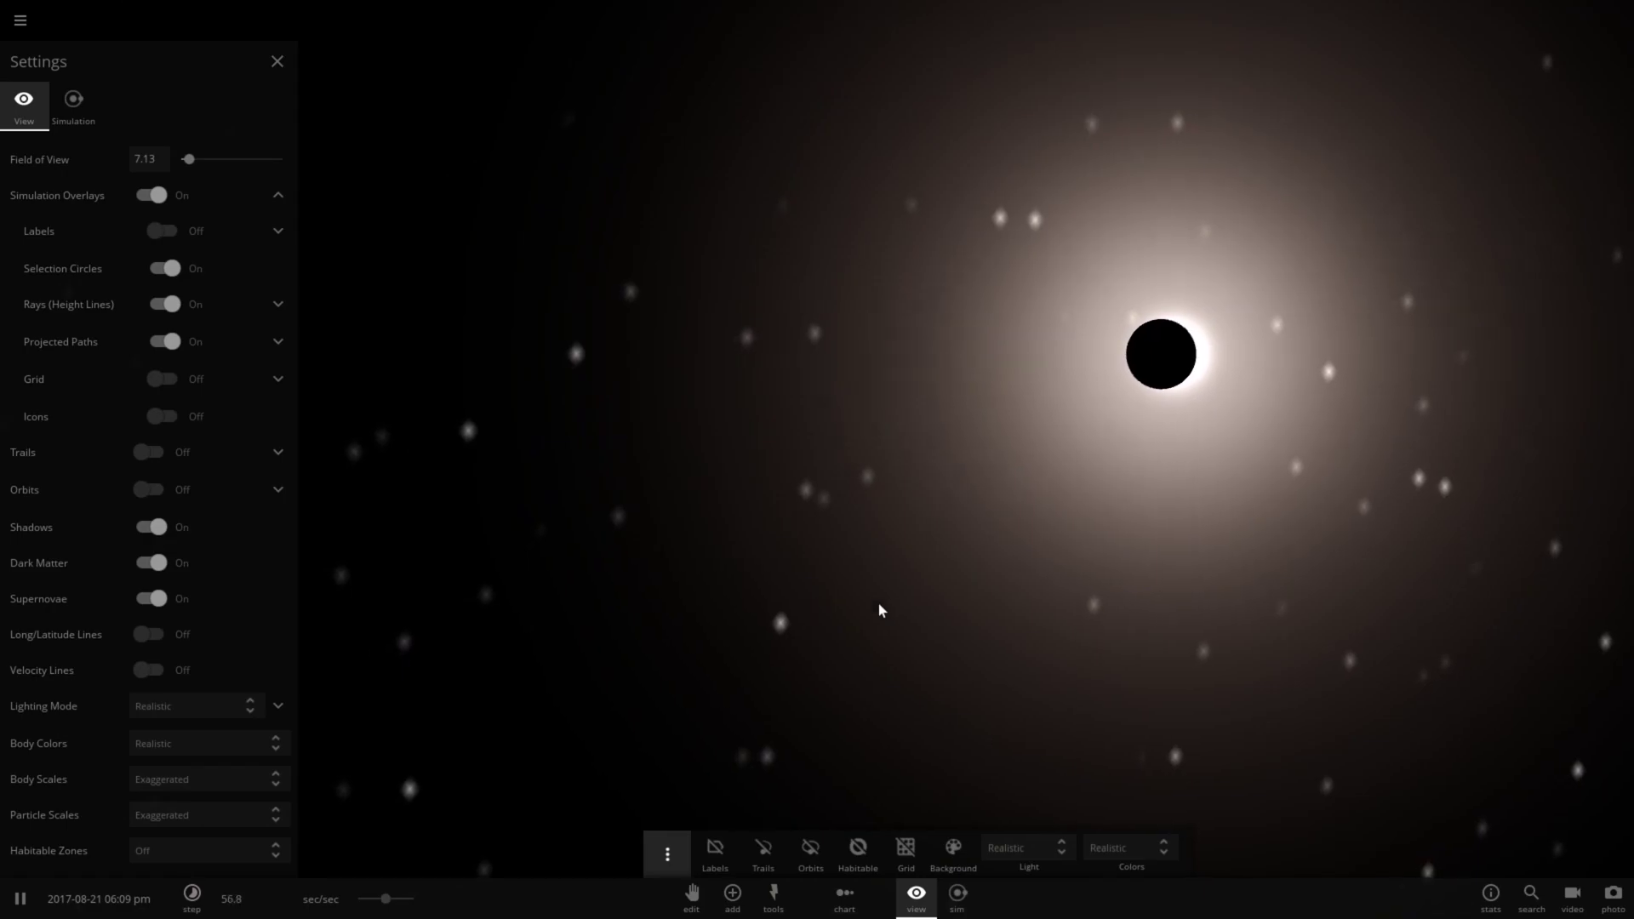
{"action": "mouse_move", "coordinate": [1183, 538]}
{"action": "right_mouse_down"}
{"action": "mouse_move", "coordinate": [1239, 535]}
{"action": "mouse_move", "coordinate": [1210, 543]}
{"action": "right_mouse_up"}
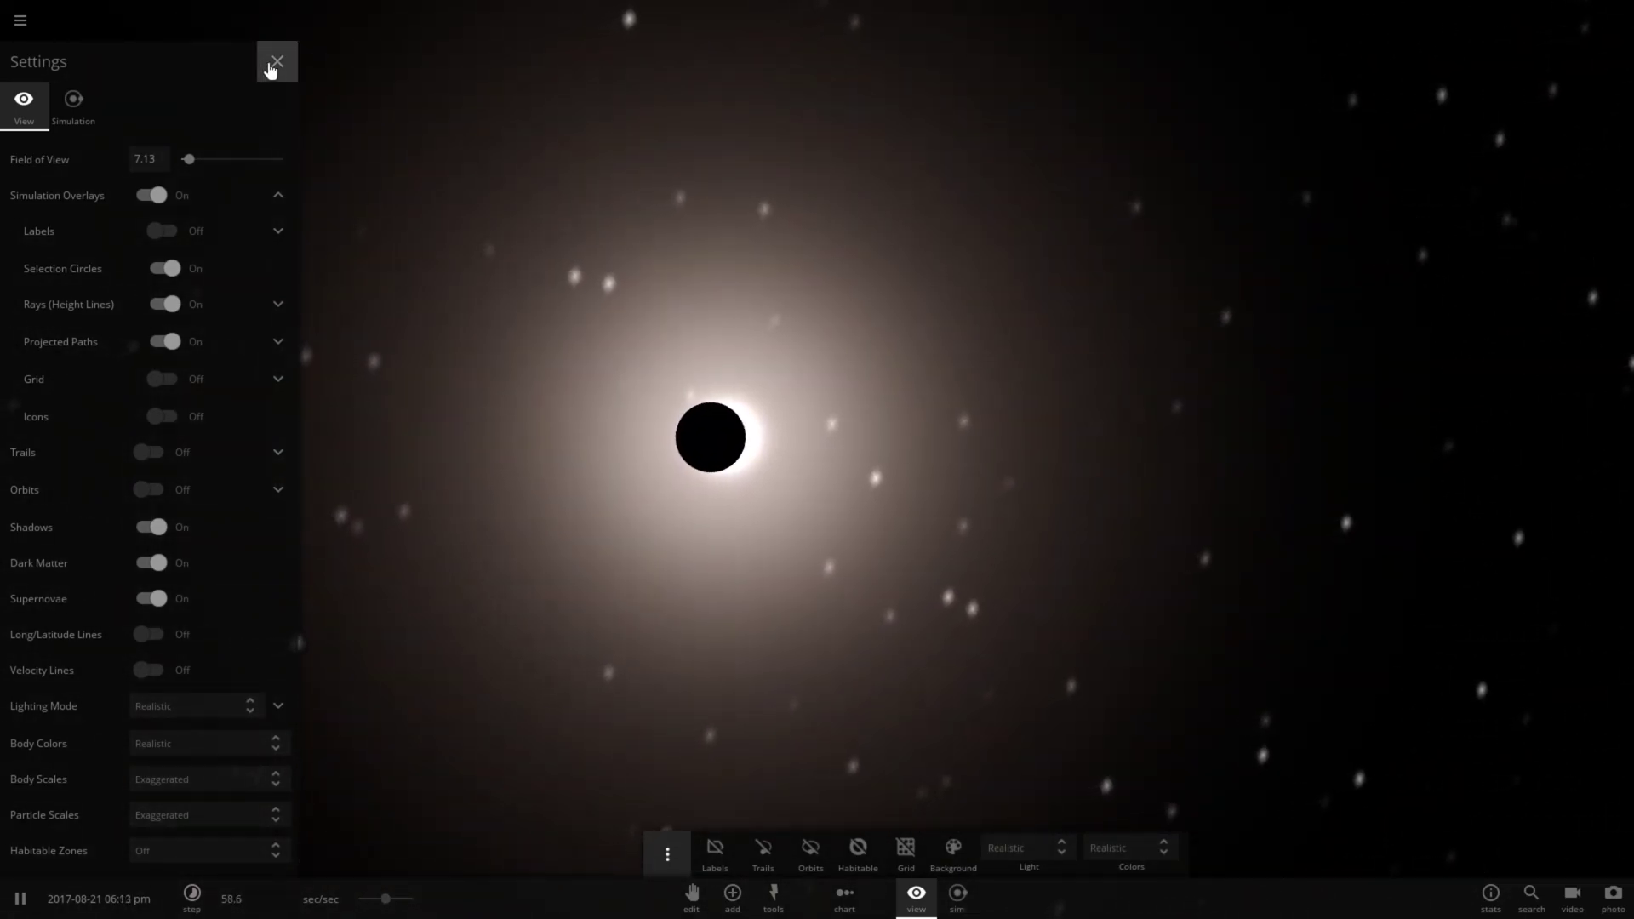
{"action": "left_click", "coordinate": [272, 66]}
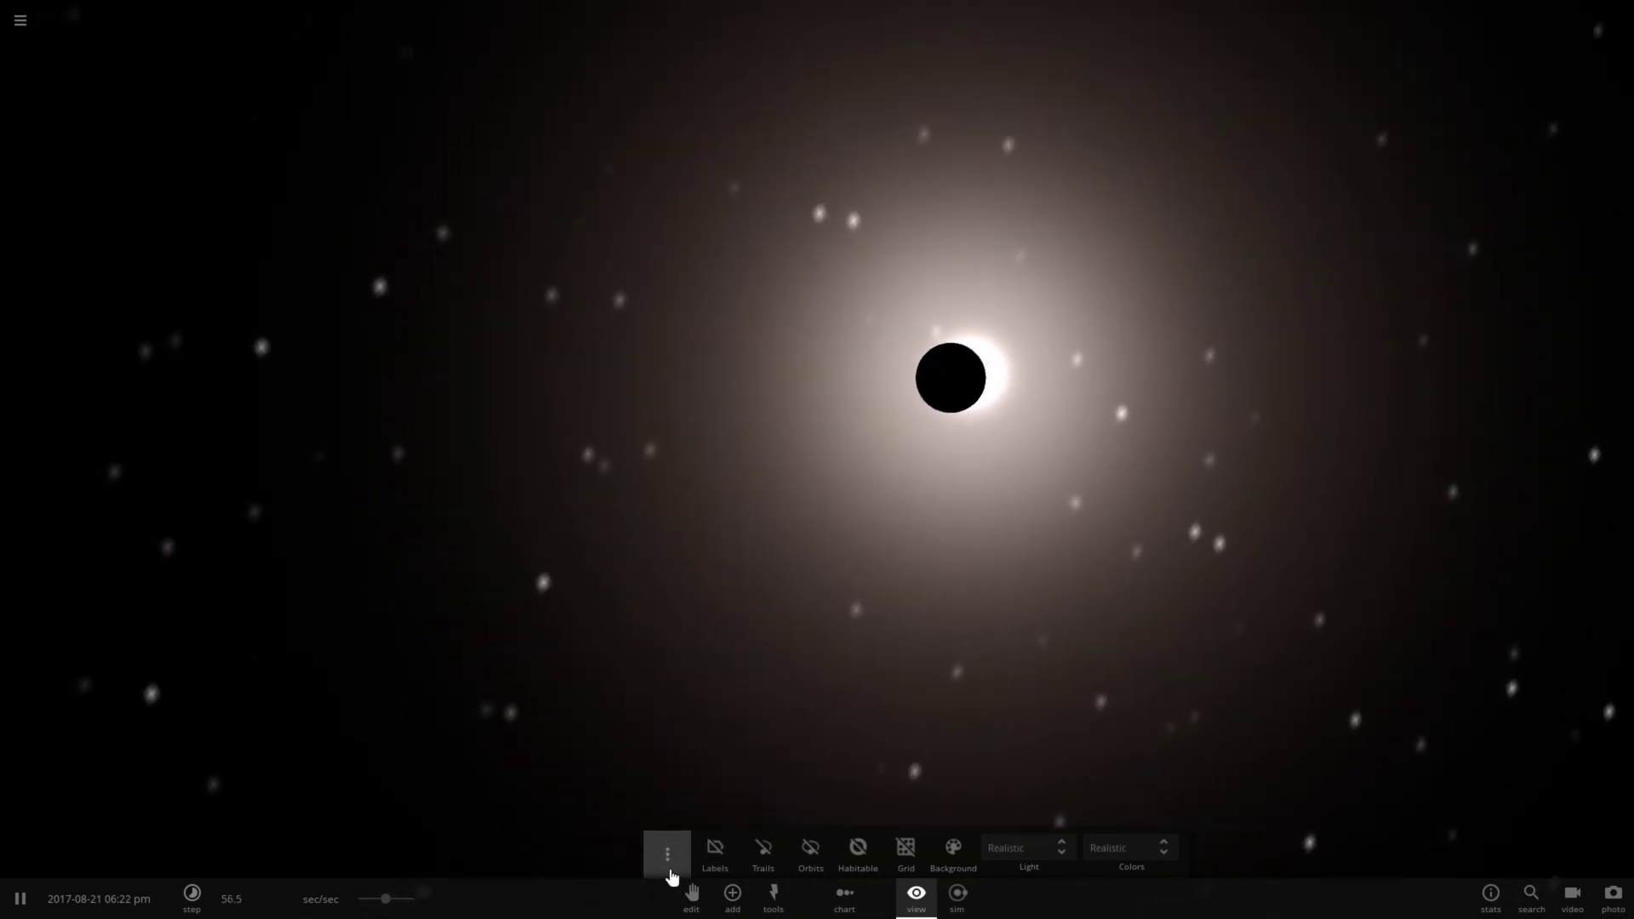
Widen the field of view to 32.38 and orbit Earth from space to view the Moon's shadow from several sides
{"action": "left_click", "coordinate": [667, 854]}
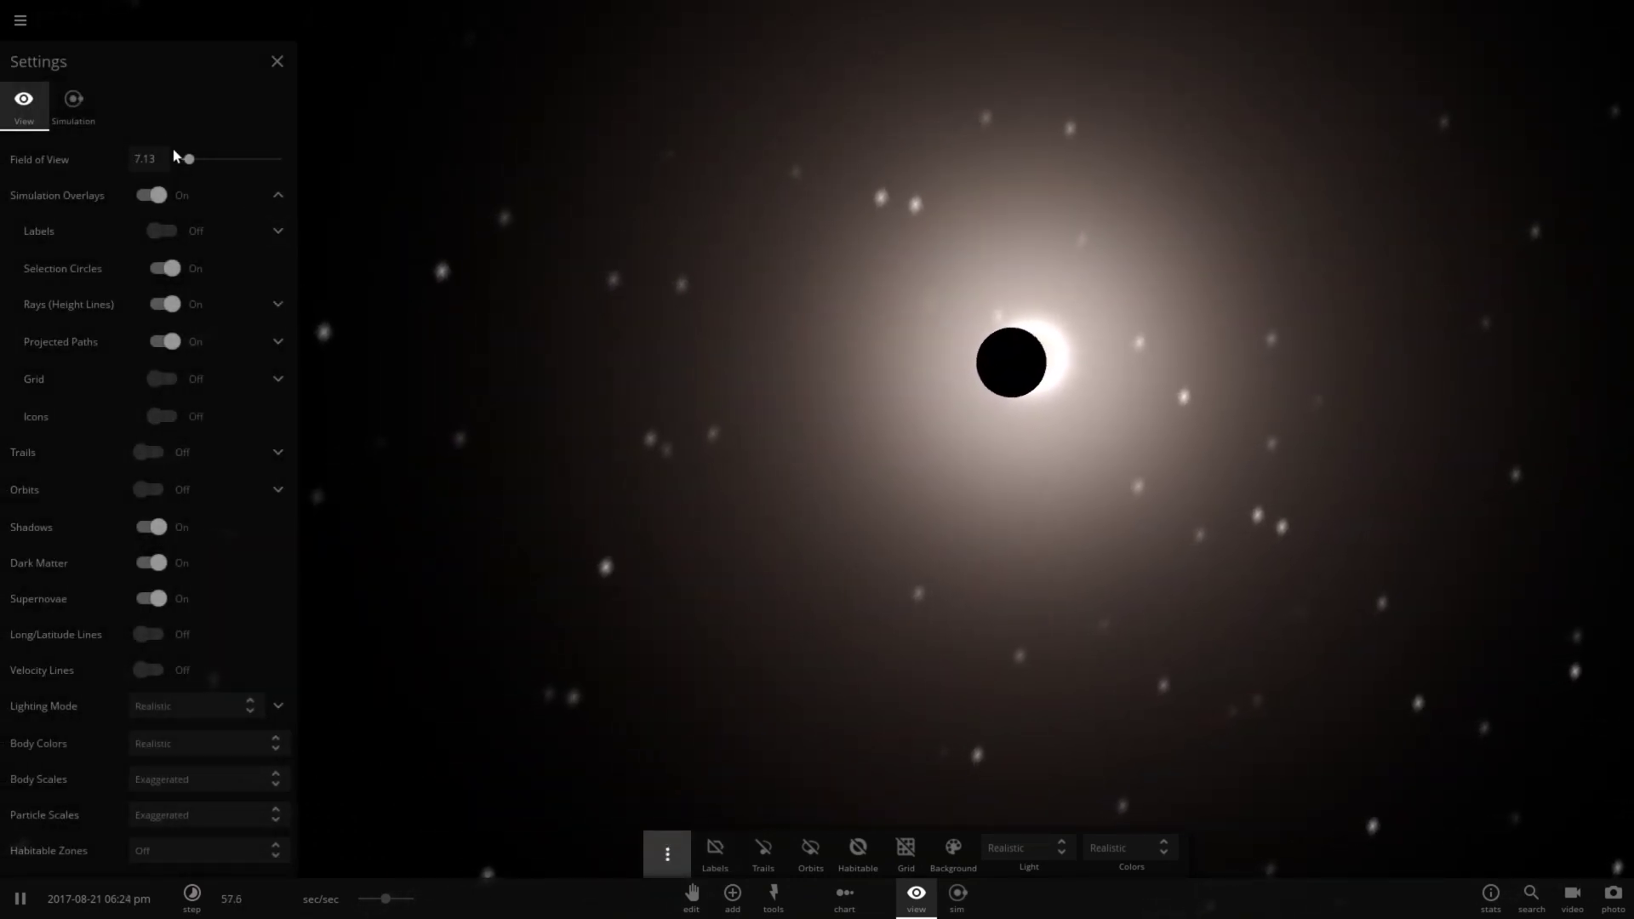
{"action": "left_click_drag", "start_coordinate": [193, 166], "coordinate": [207, 164]}
{"action": "right_click_drag", "start_coordinate": [806, 275], "coordinate": [627, 787]}
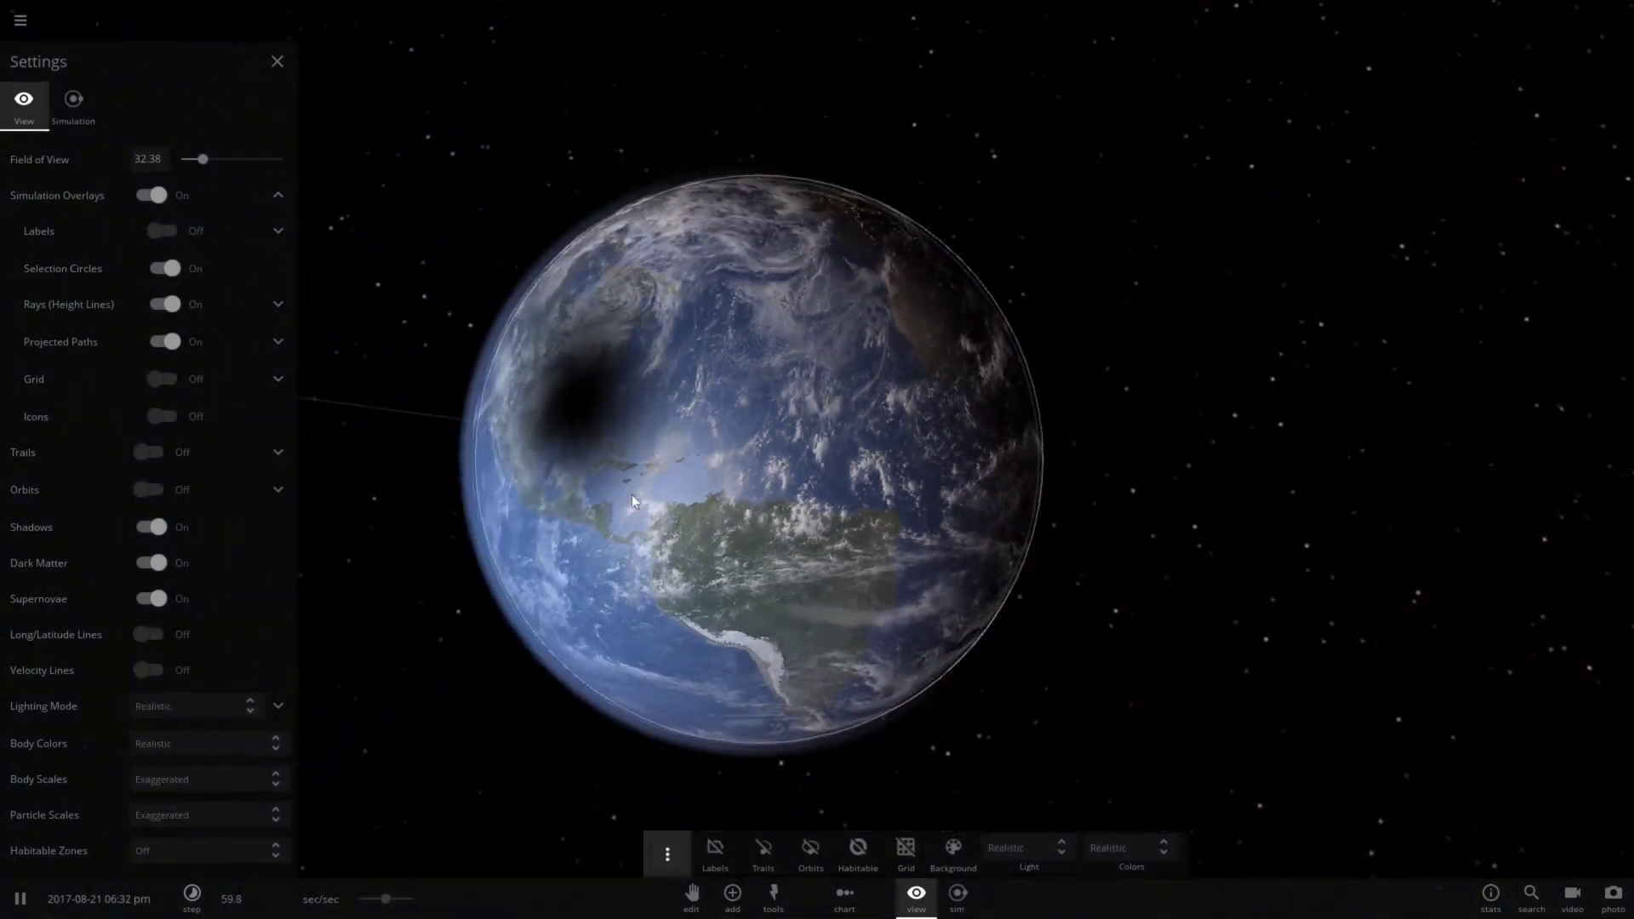
{"action": "right_click_drag", "start_coordinate": [916, 488], "coordinate": [1076, 480]}
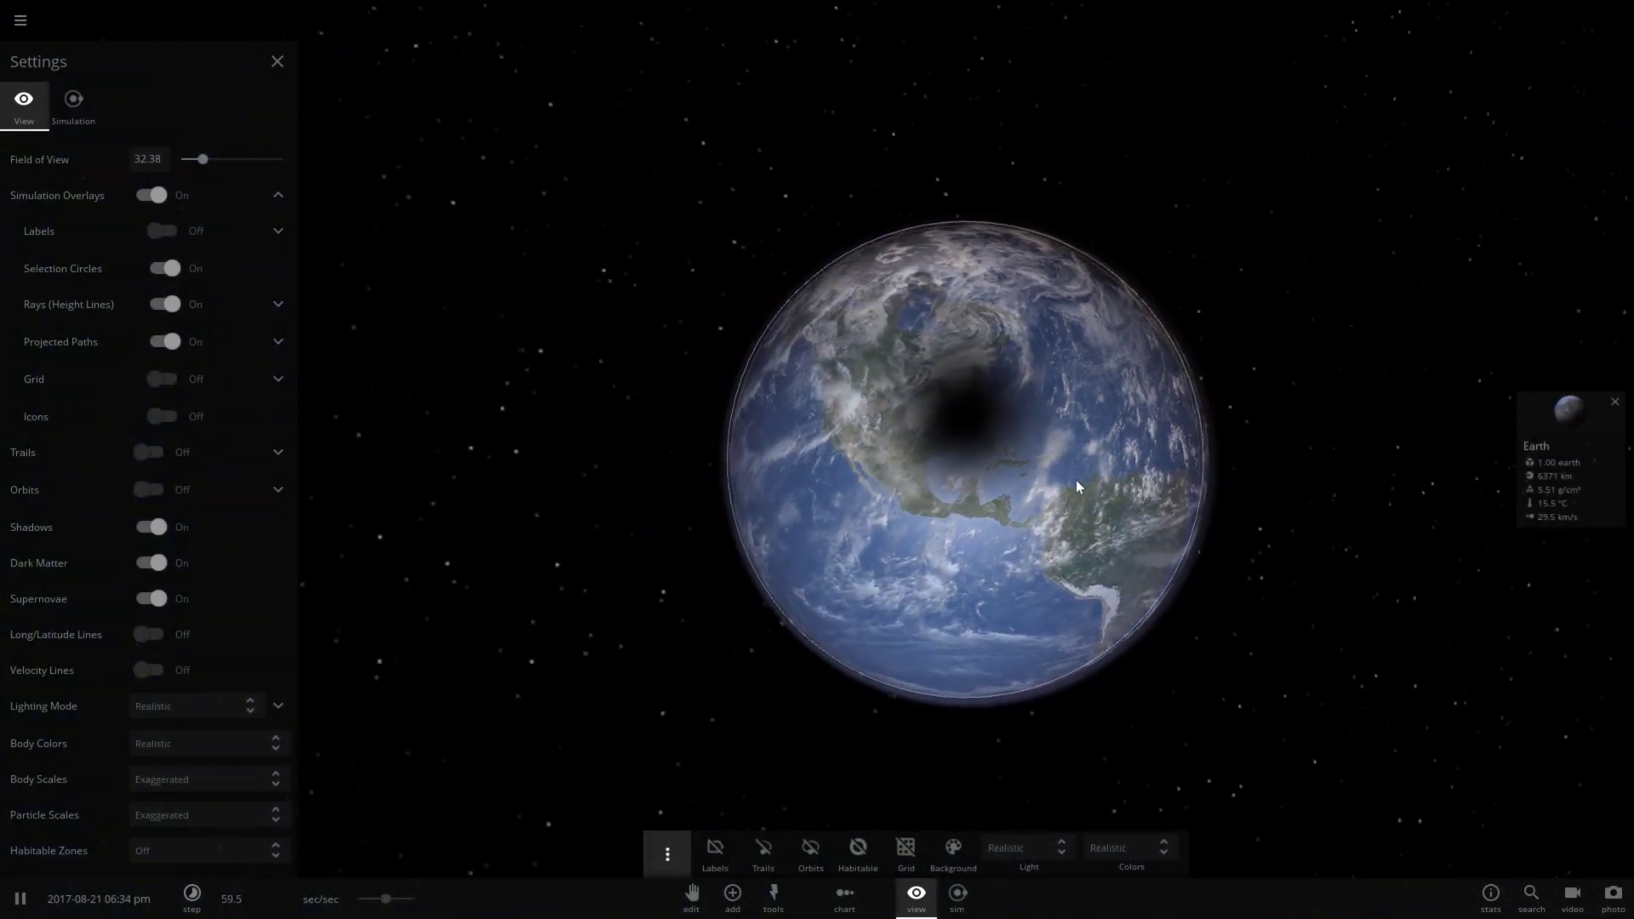
{"action": "right_click_drag", "start_coordinate": [887, 501], "coordinate": [1078, 497]}
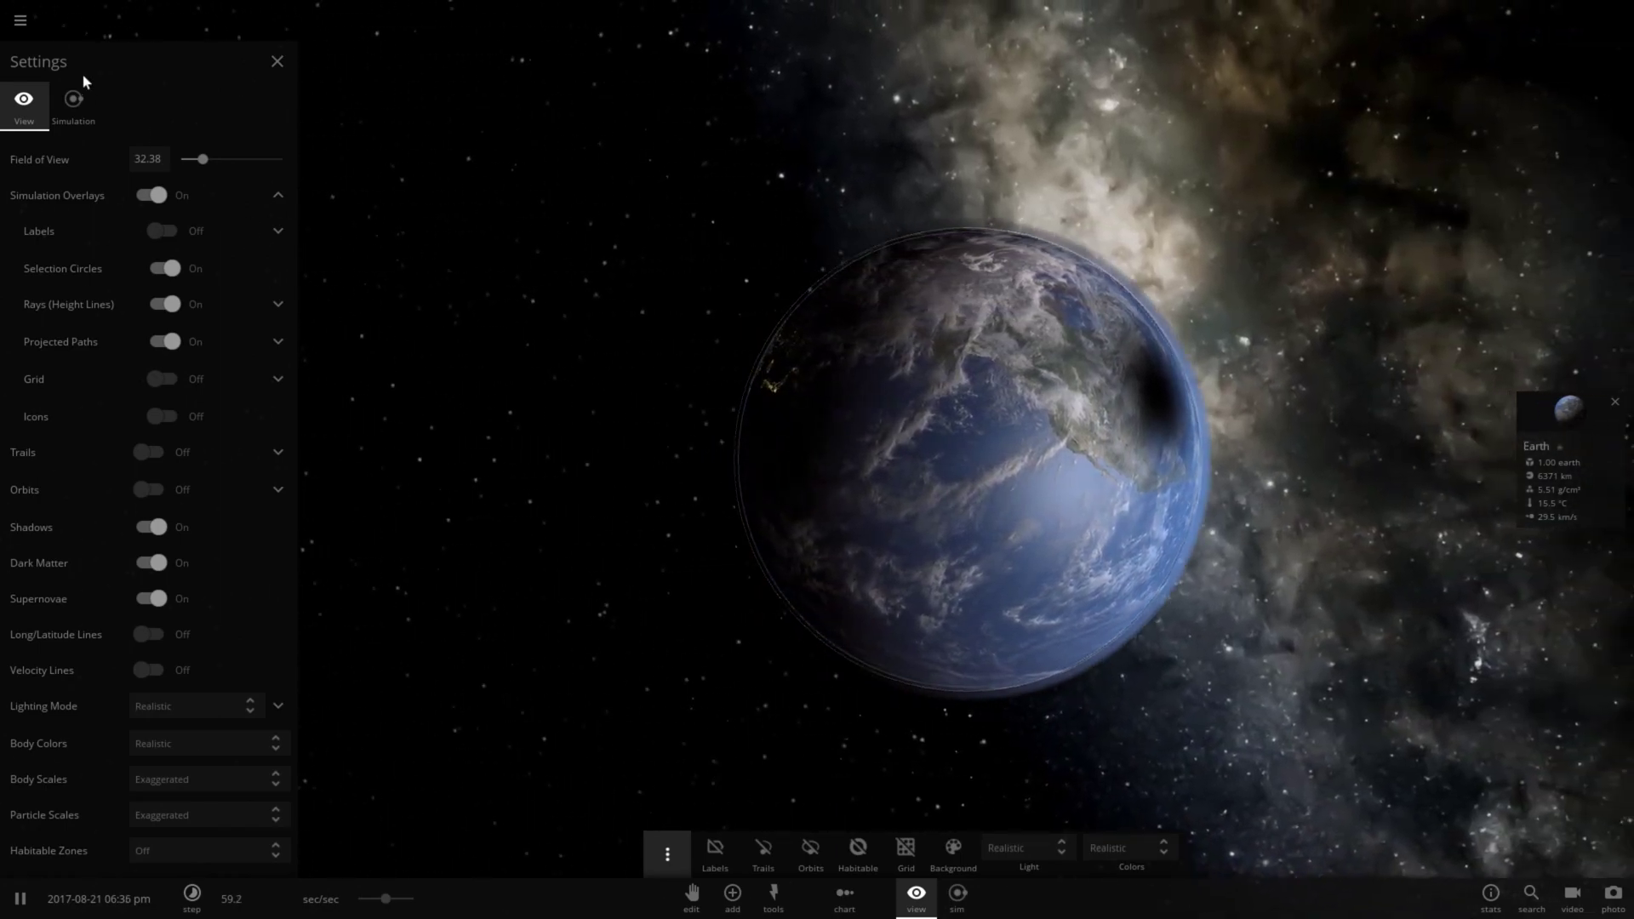
Open the library of available simulations
{"action": "left_click", "coordinate": [29, 23]}
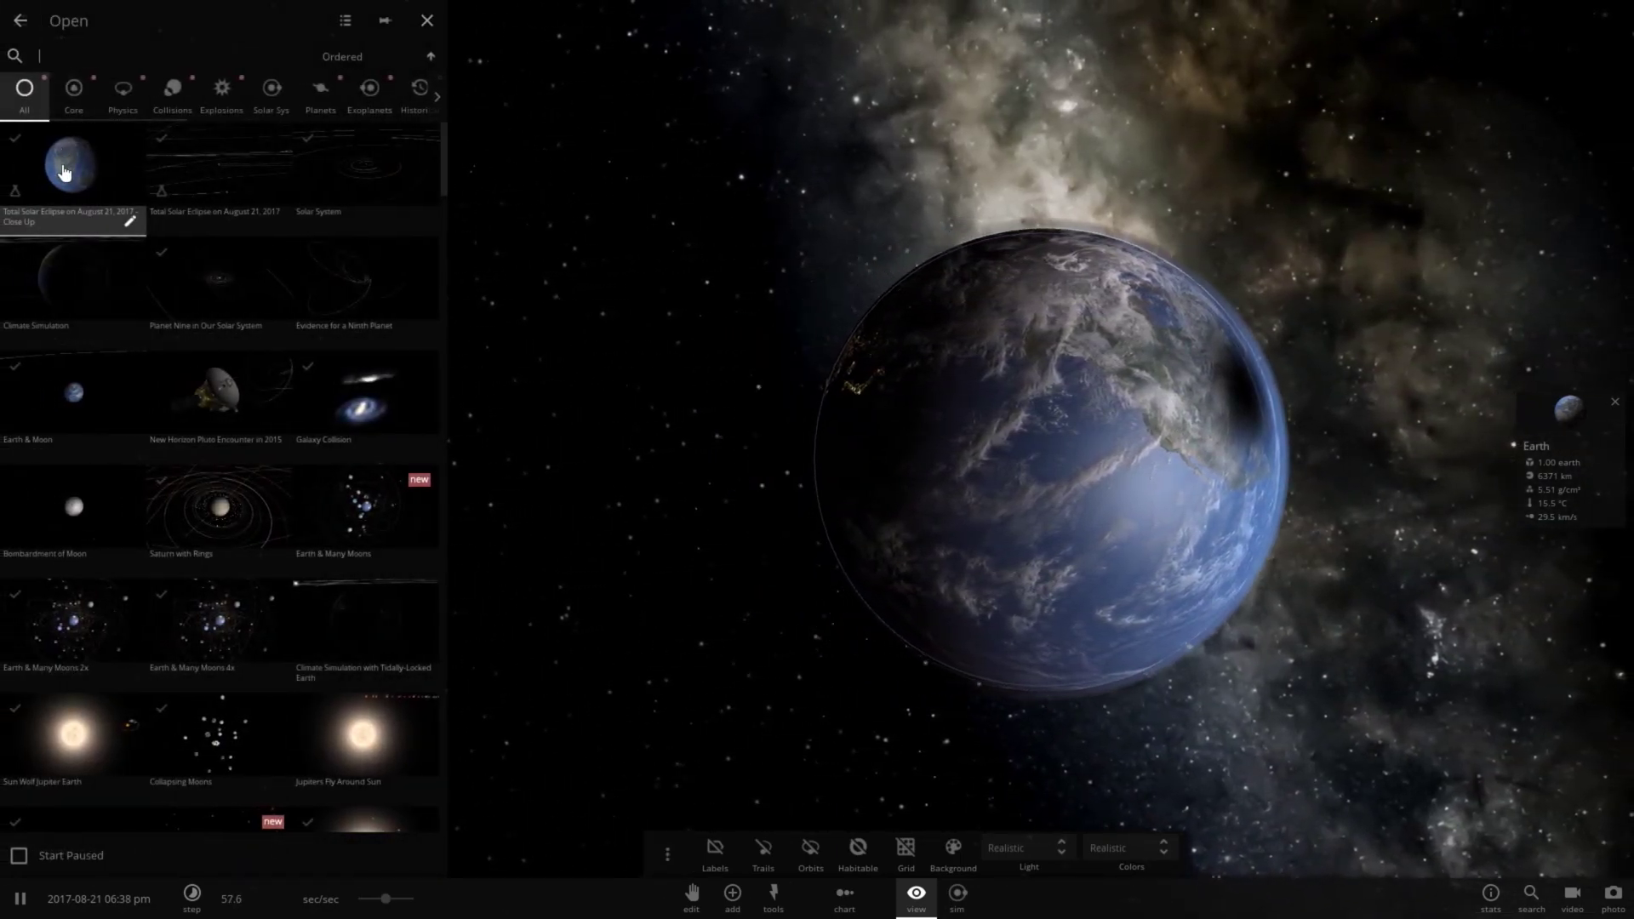